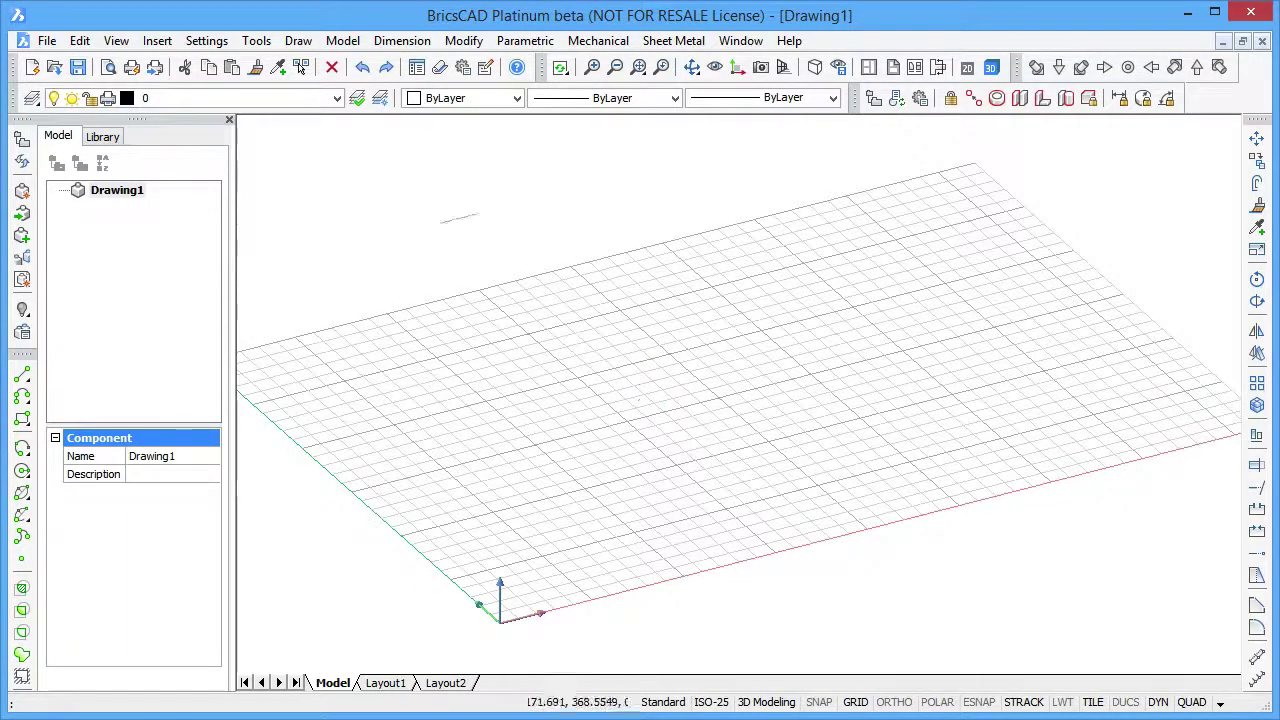
Import the ACIS file Industrial-Robot_BTR from the robot folder into the drawing
left_click(157, 40)
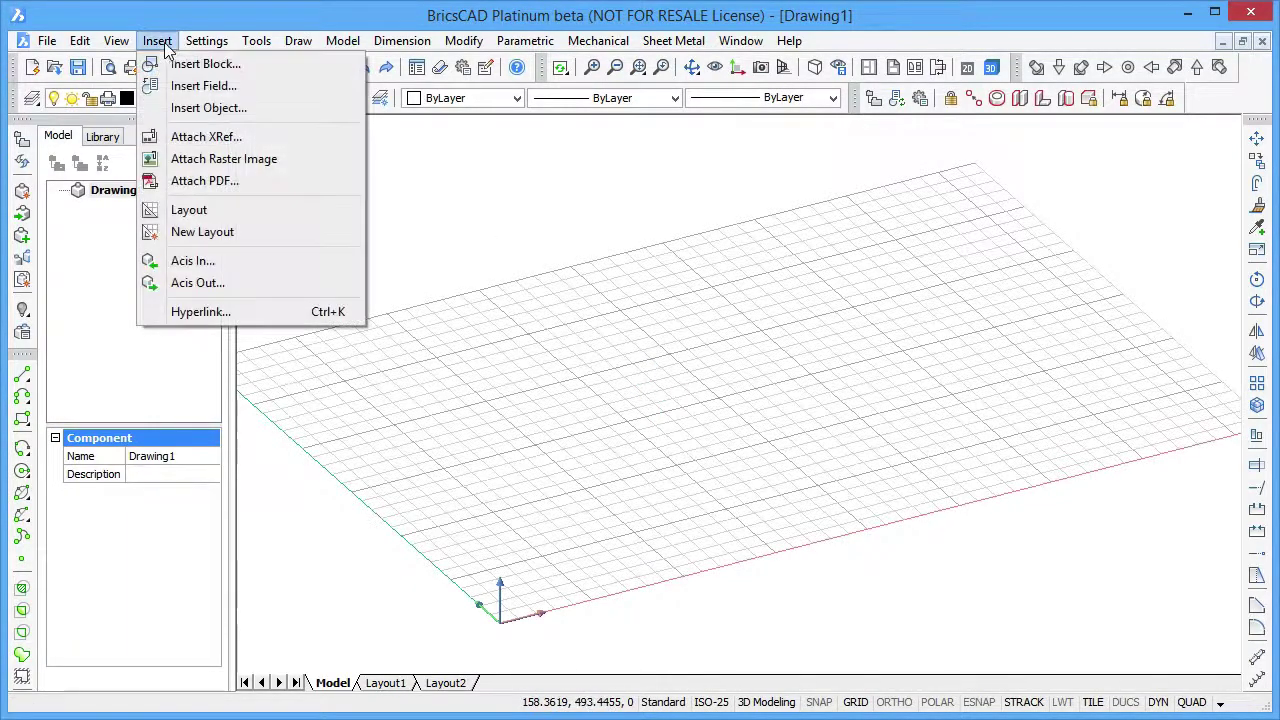
left_click(263, 263)
left_click(435, 260)
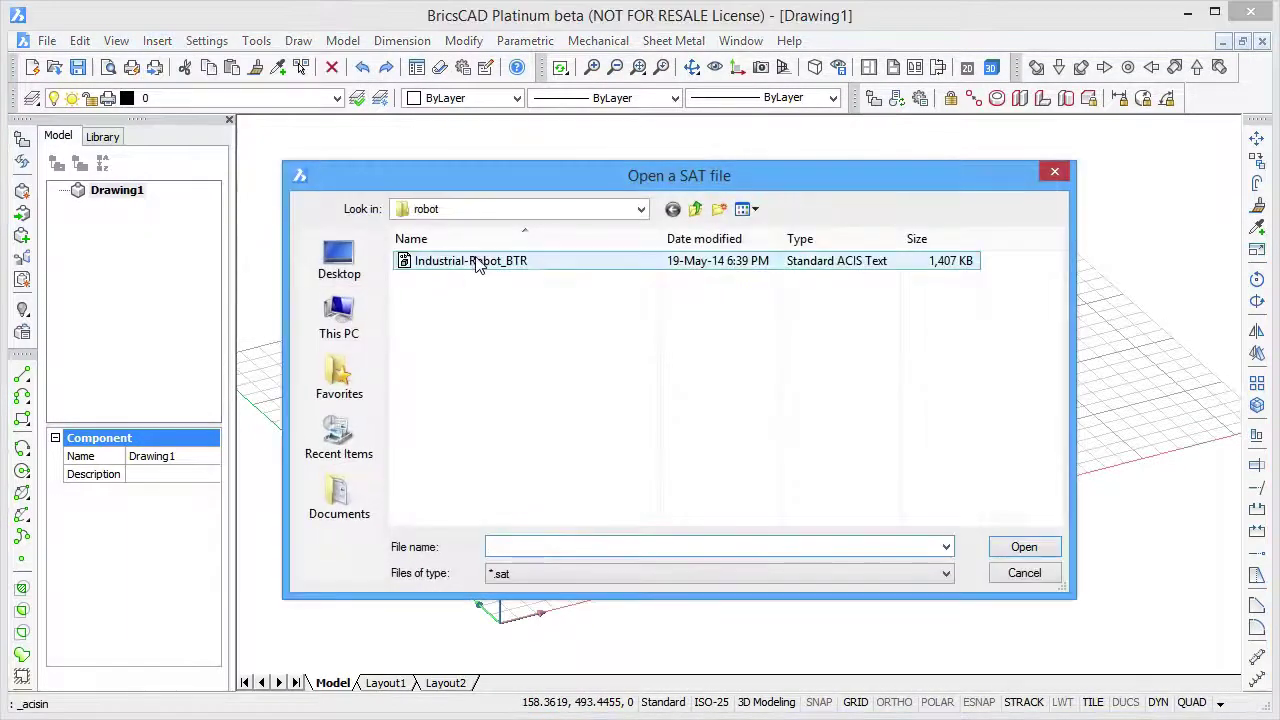
left_click(1030, 549)
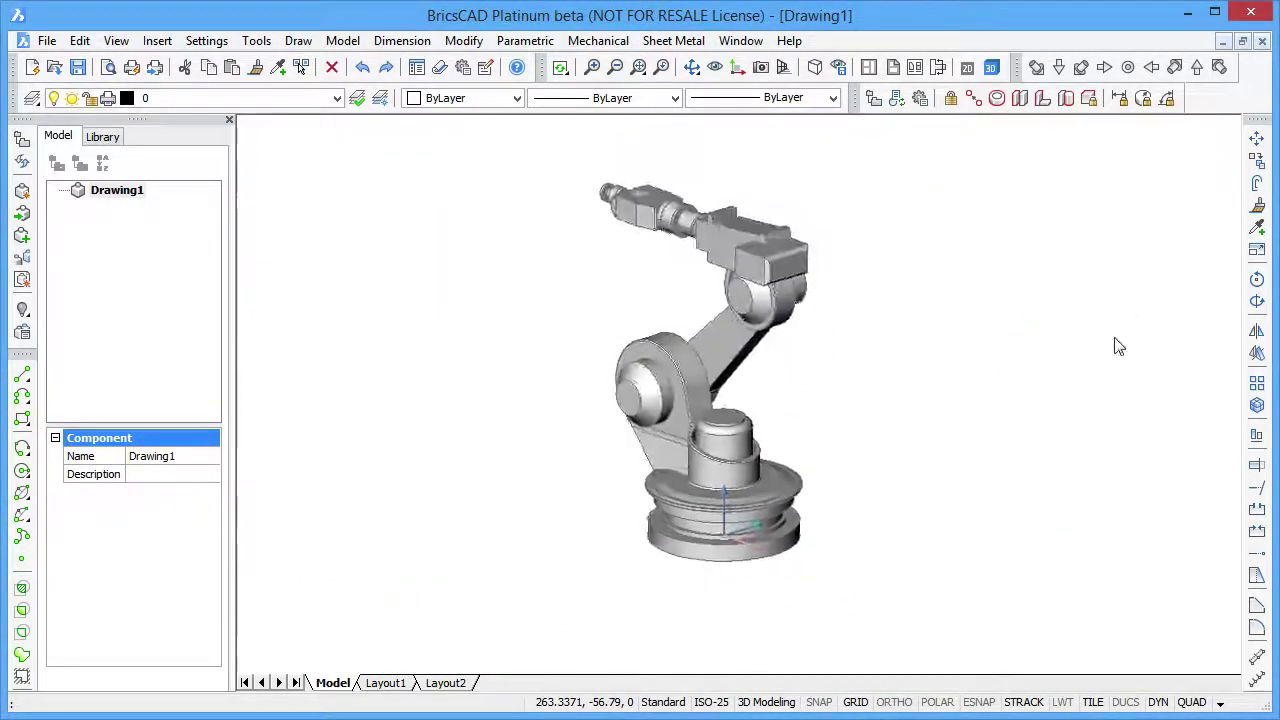
In the front view, move all robot parts above the base straight up to separate them from the base
left_click(1197, 67)
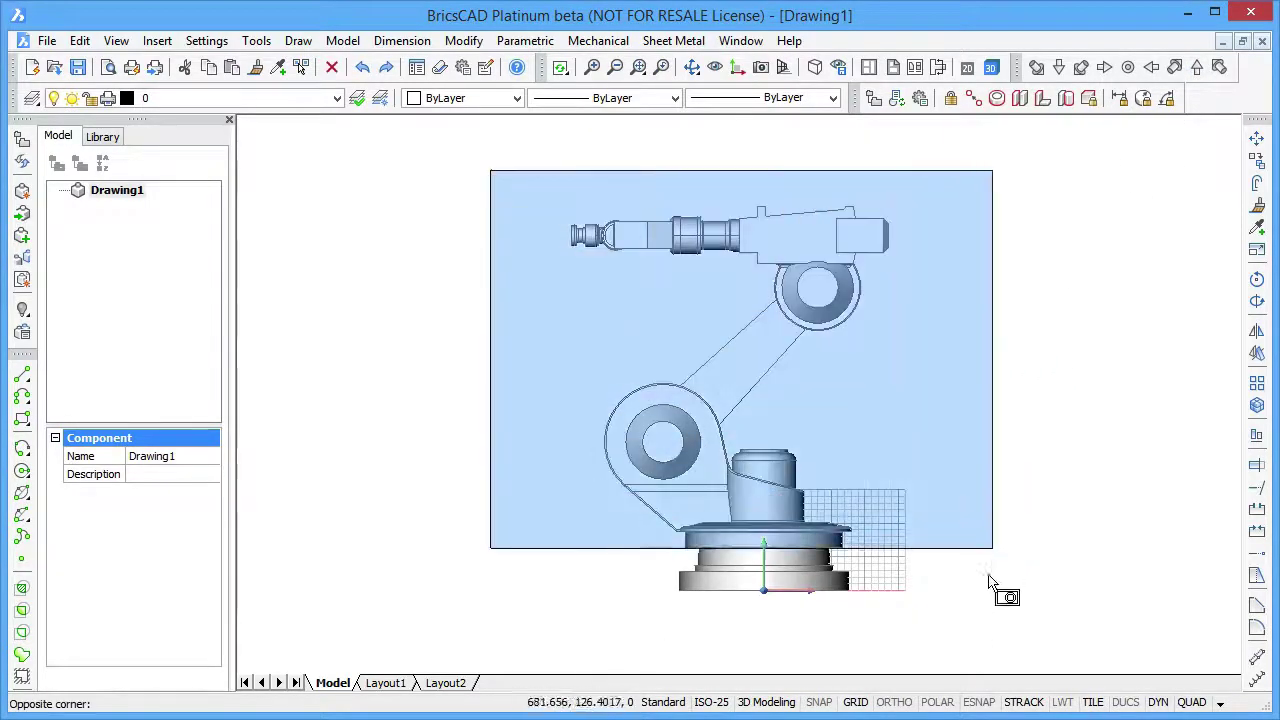
left_click(1005, 595)
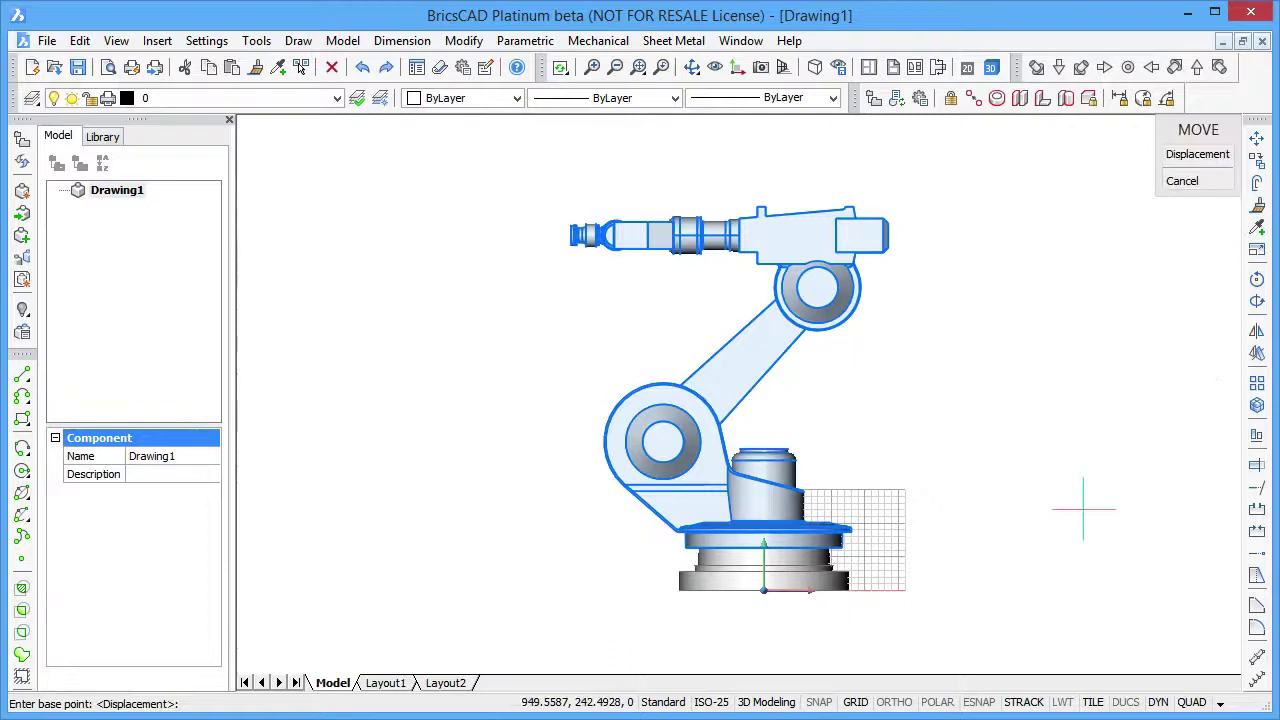
left_click(1083, 507)
left_click(1078, 433)
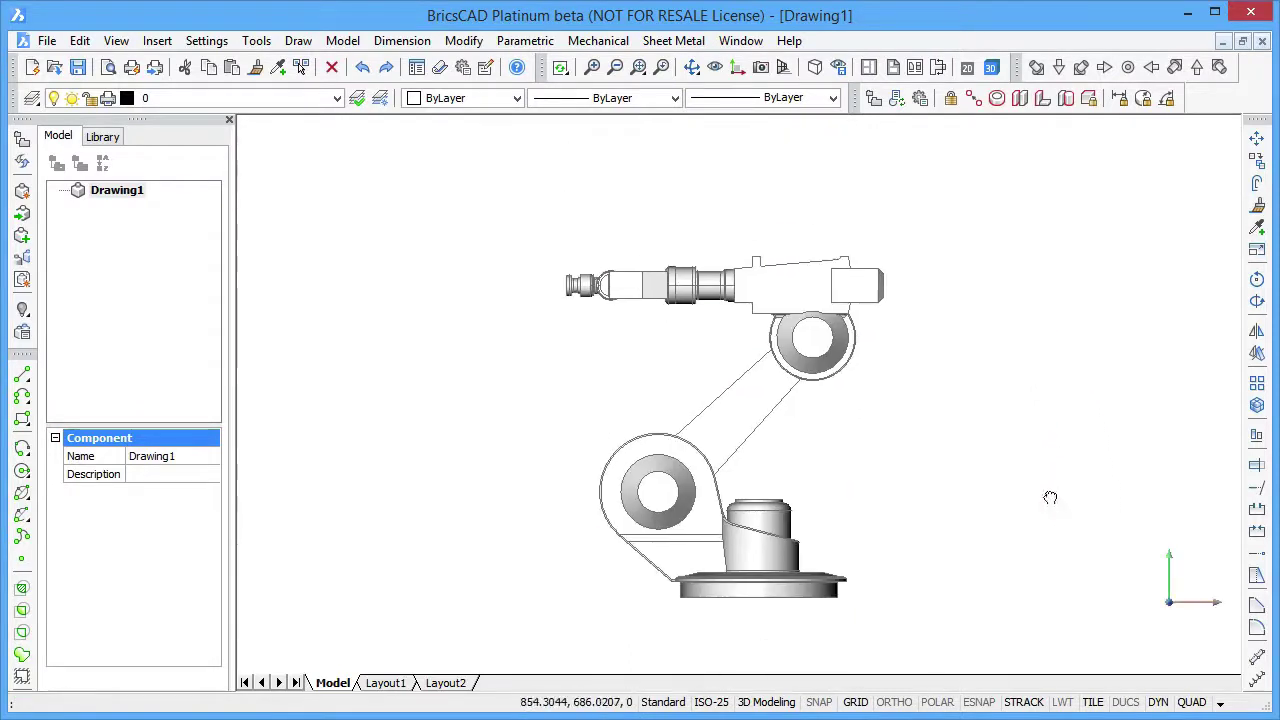
Move the long link and all the parts above it up and left, away from the rotating platform
left_click(502, 222)
left_click(1008, 555)
right_click(1006, 557)
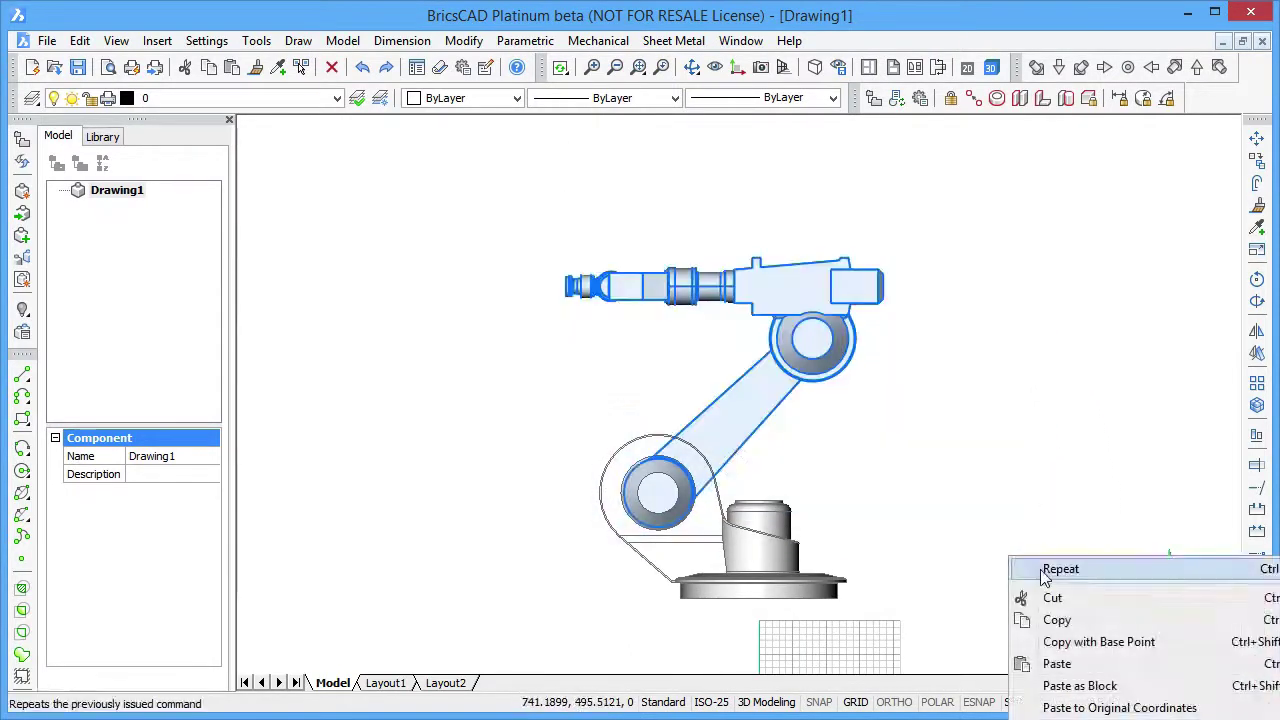
left_click(1029, 566)
left_click(958, 448)
left_click(838, 345)
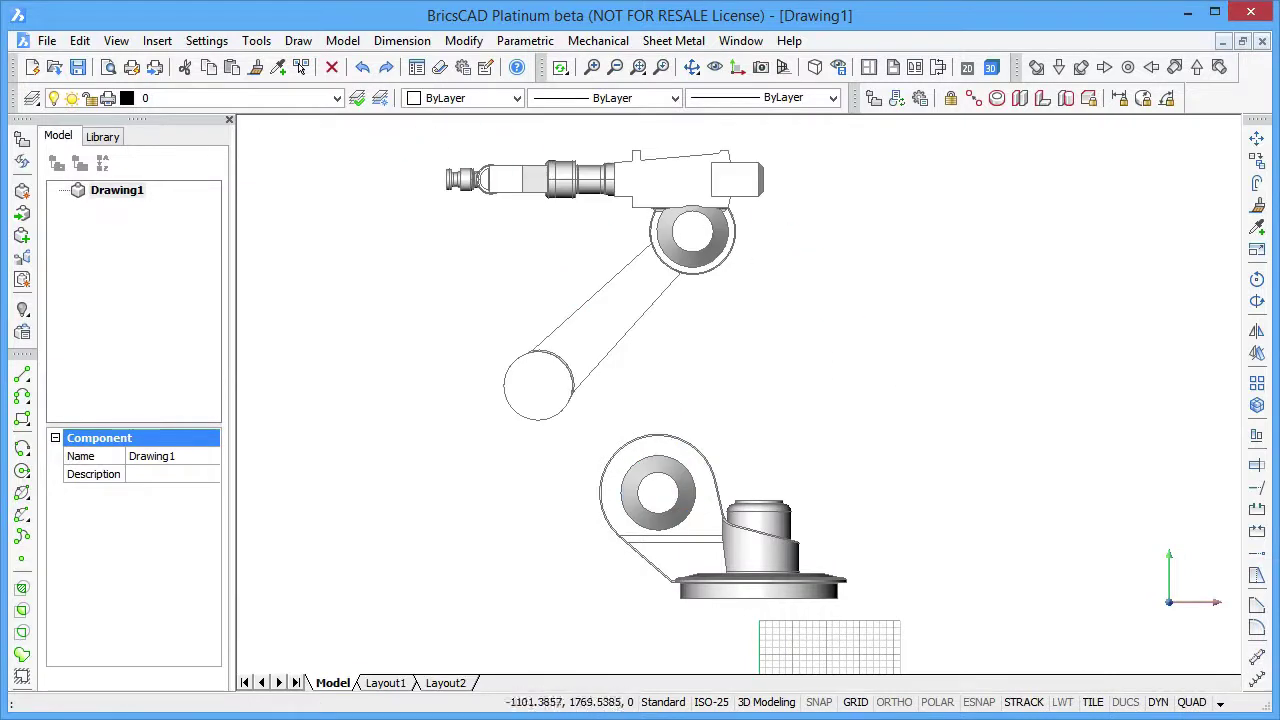
Move the upper arm housing with its wrist parts up, away from the end of the long link
left_click(389, 125)
left_click(850, 303)
right_click(992, 424)
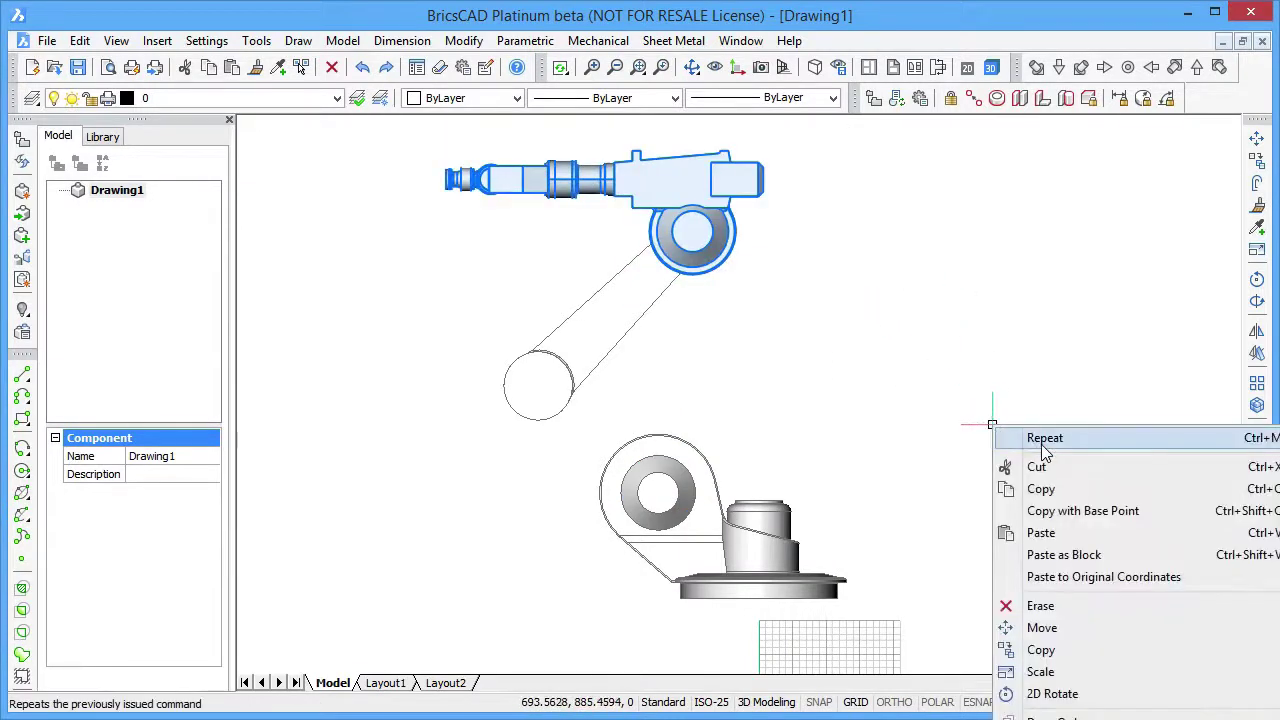
left_click(1043, 451)
middle_click_drag(857, 271, 943, 466)
left_click(951, 444)
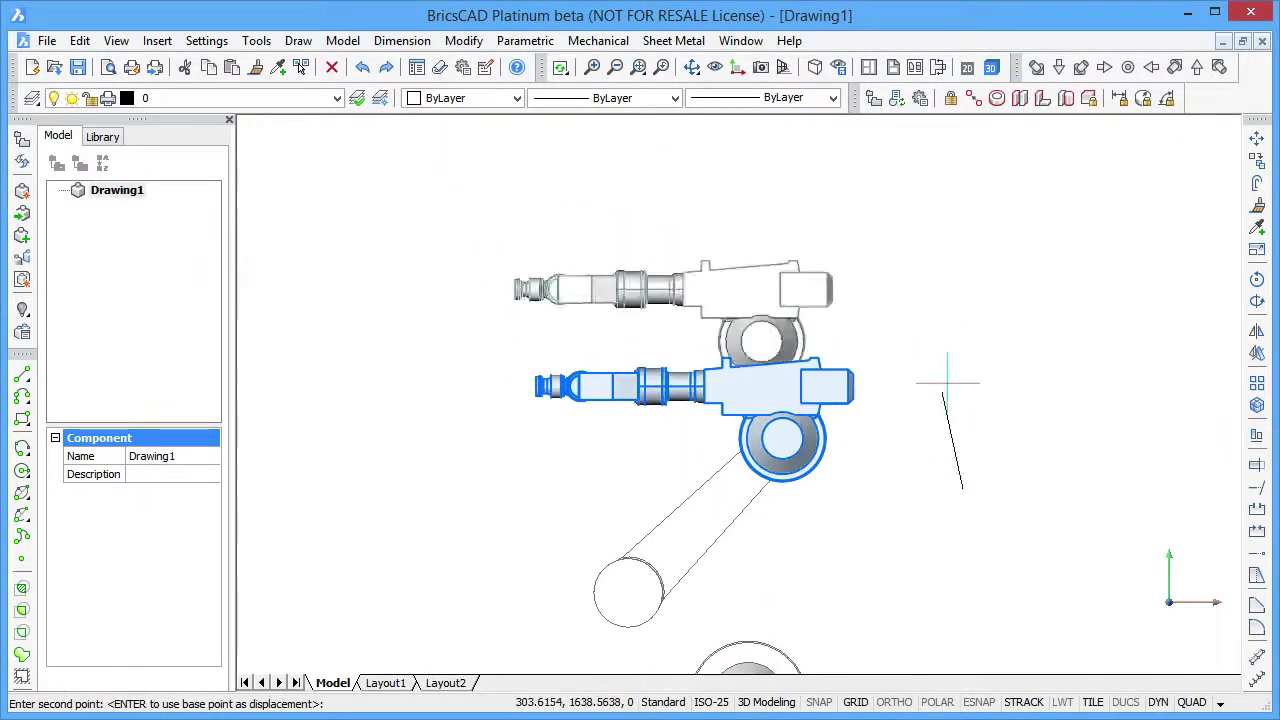
left_click(939, 333)
Move the wrist fork and end piece to the left, away from the arm housing
left_click(480, 160)
left_click(672, 342)
right_click(693, 380)
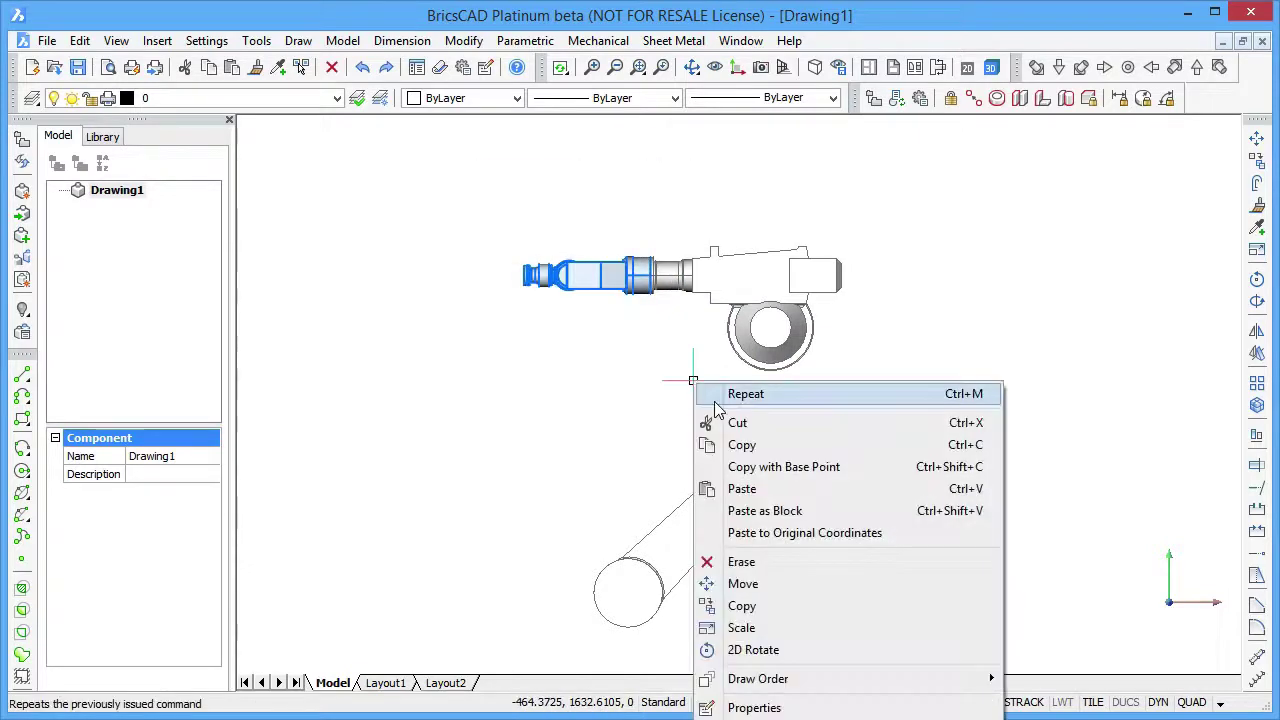
left_click(720, 394)
left_click(634, 428)
left_click(385, 372)
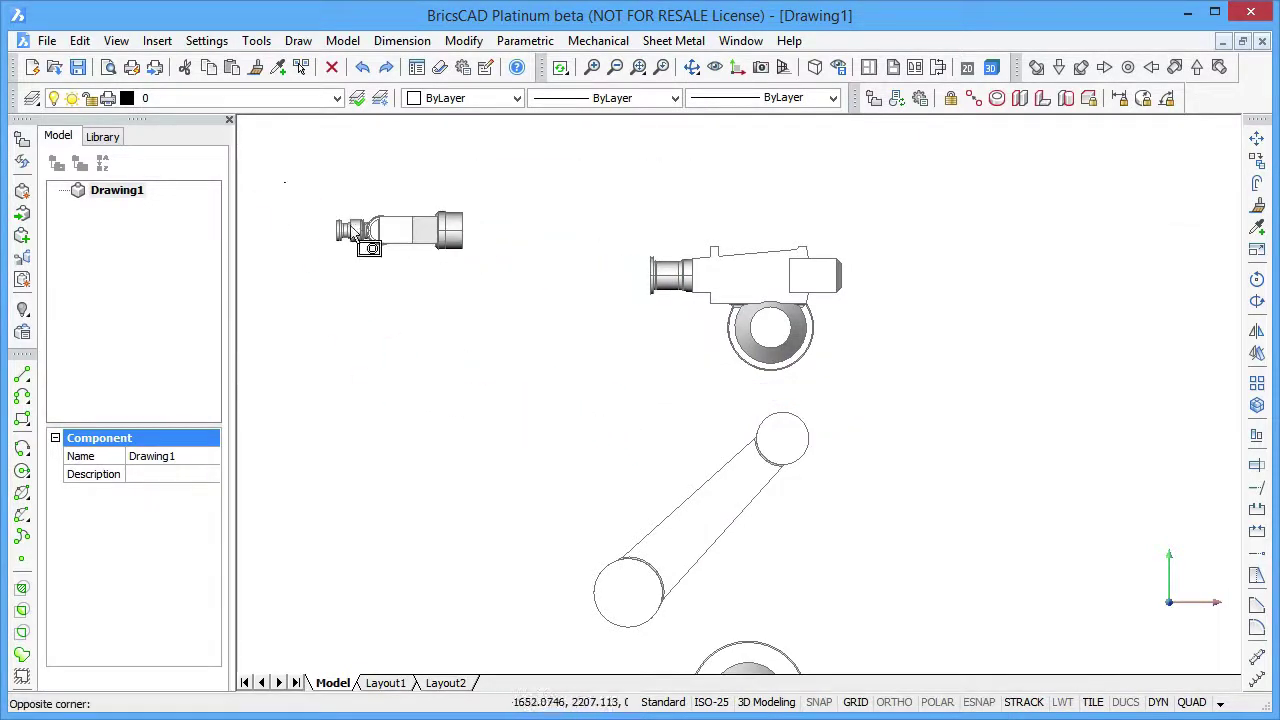
Move the small end piece up and left, away from the wrist fork
left_click(449, 343)
right_click(434, 331)
left_click(460, 340)
left_click(559, 409)
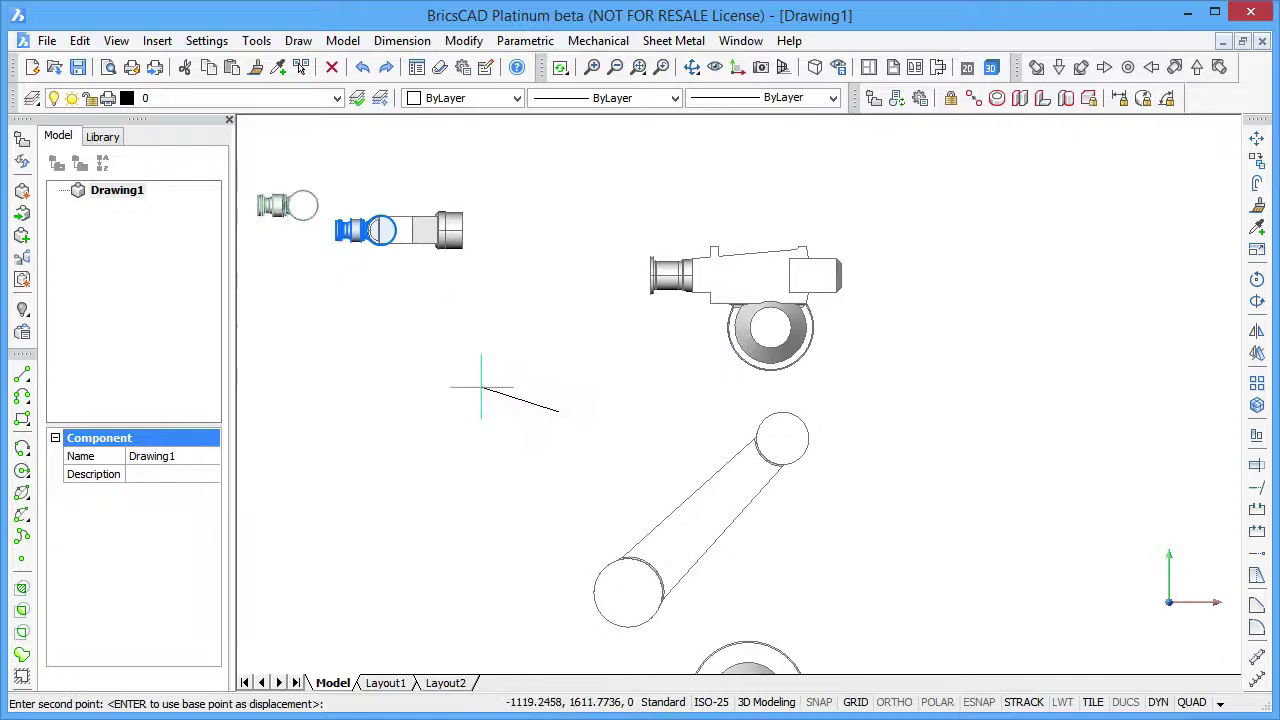
Show the exploded robot in the front left isometric view and turn off the grid
left_click(1176, 67)
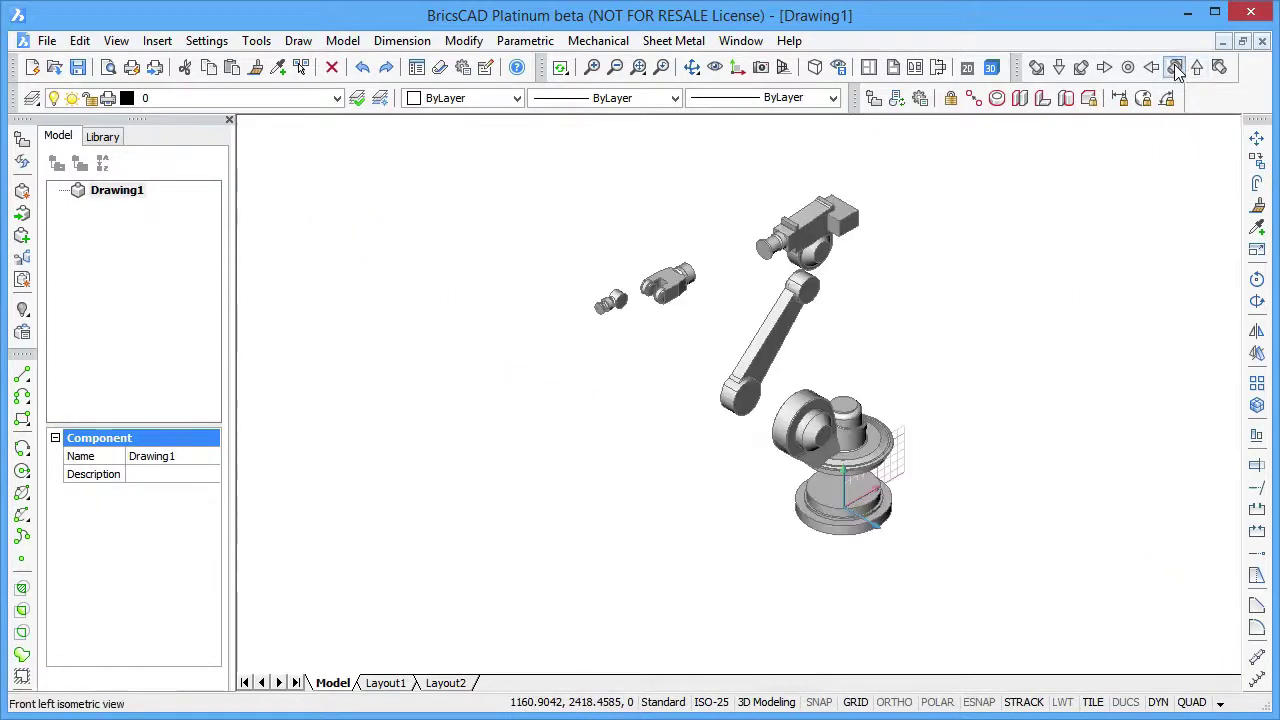
left_click(856, 702)
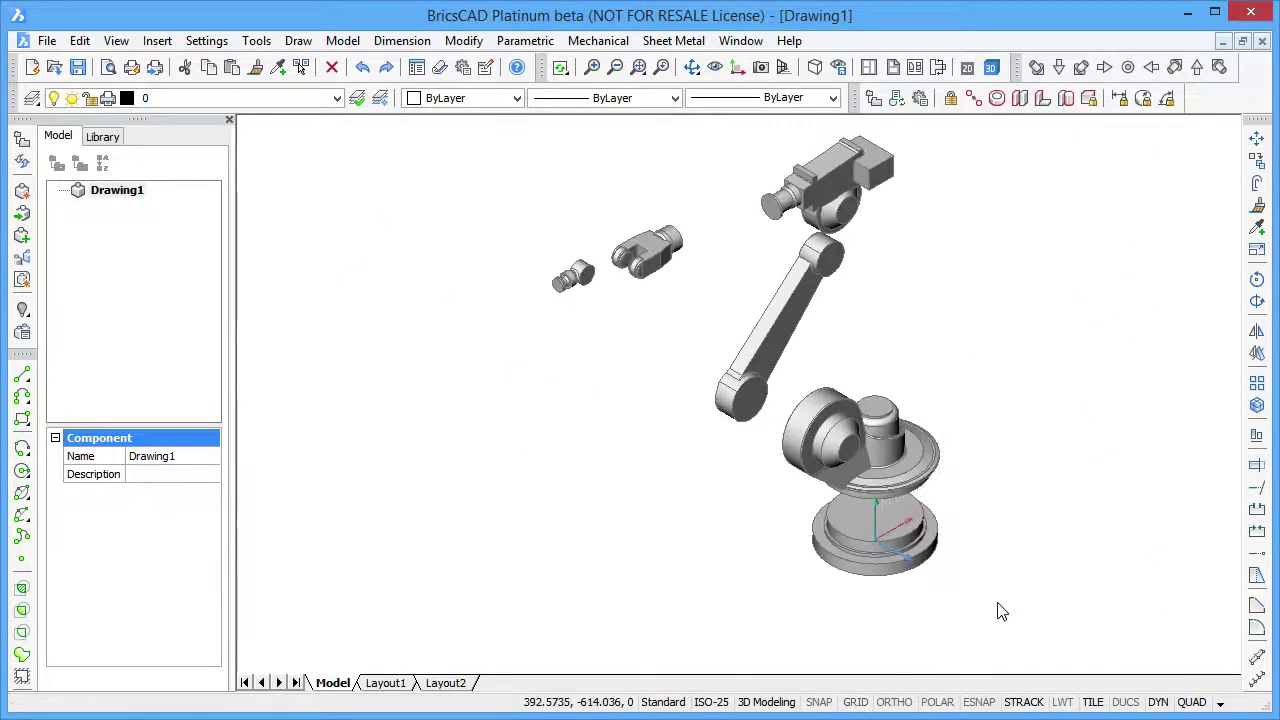
scroll(1077, 583, "up", 1)
middle_click_drag(1077, 583, 940, 668, "shift")
Color the robot's base red and the rotating platform above it yellow
left_click(953, 658)
left_click(894, 621)
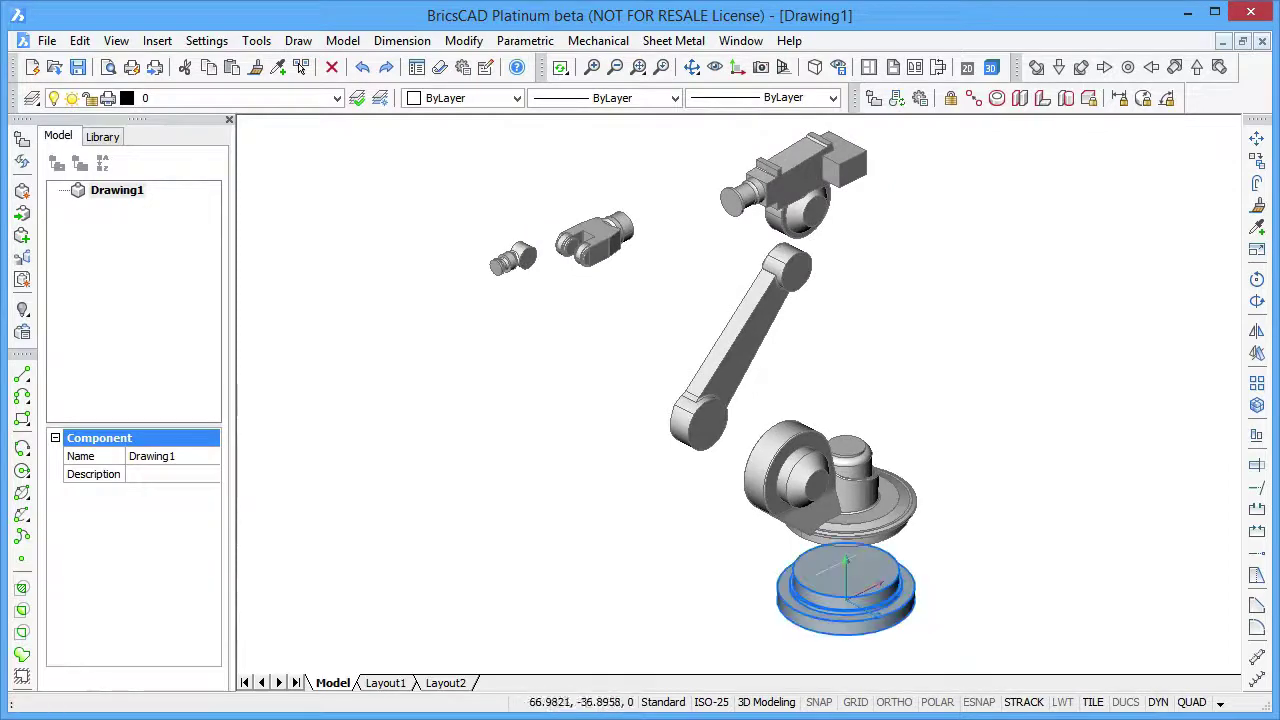
left_click(495, 99)
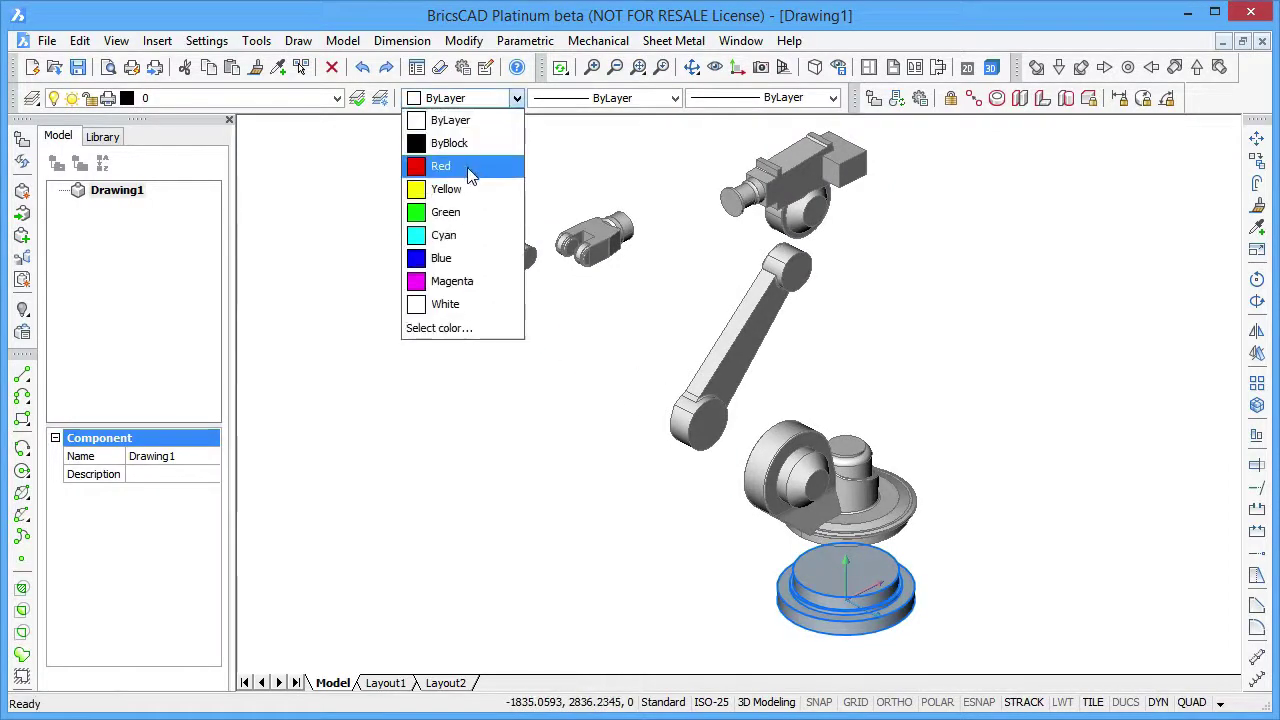
left_click(471, 174)
left_click(886, 463)
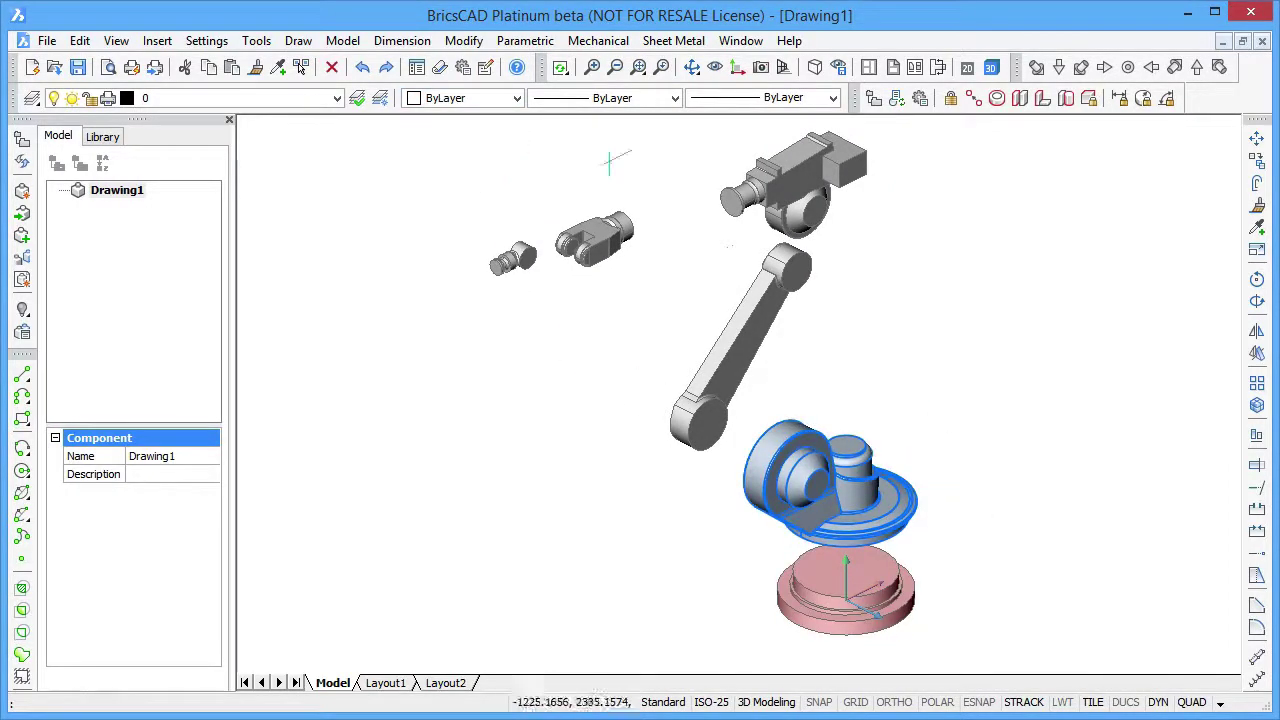
left_click(499, 100)
left_click(491, 190)
Color the long link green and the arm housing at its upper end cyan
left_click(829, 337)
left_click(679, 310)
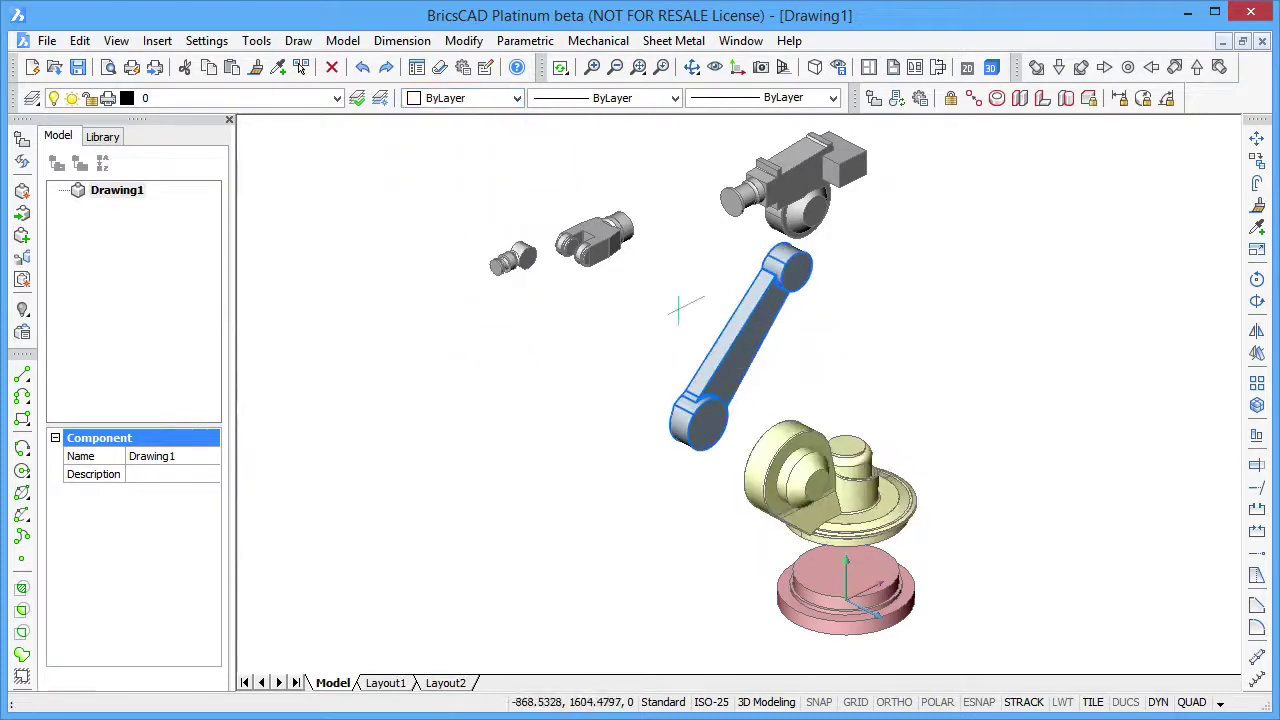
left_click(500, 98)
left_click(445, 207)
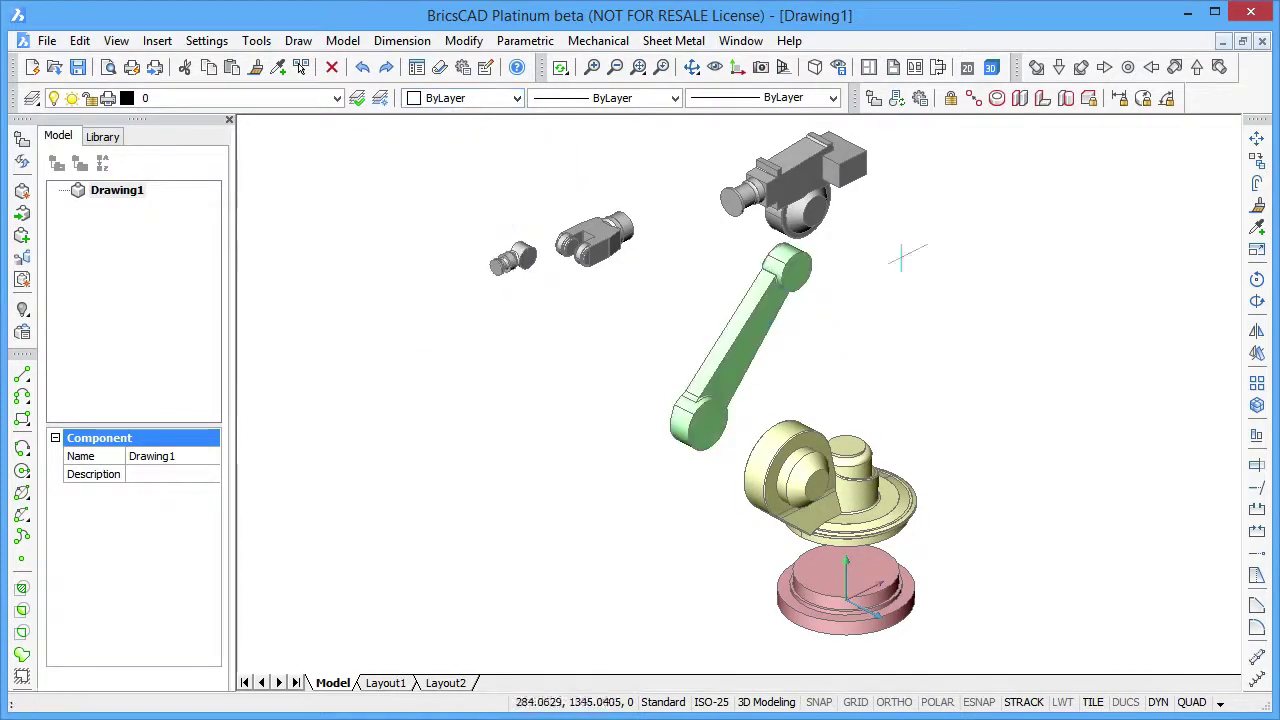
left_click(840, 145)
left_click(513, 100)
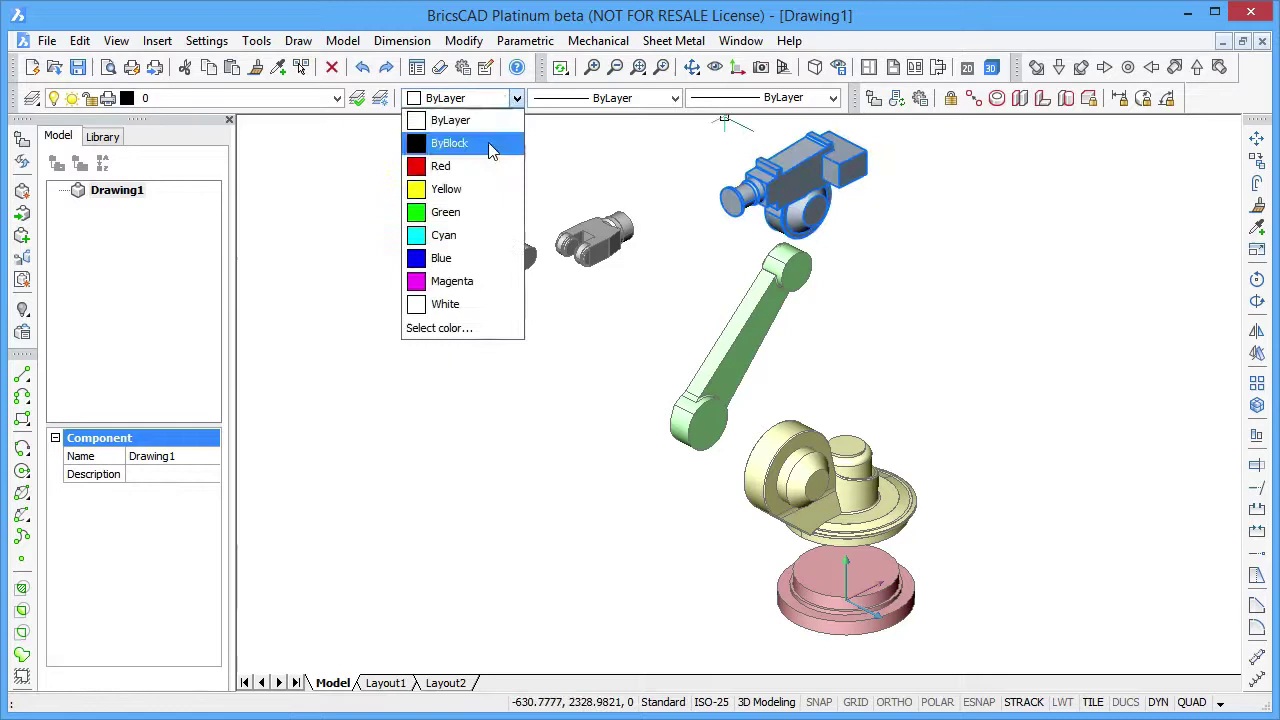
left_click(471, 234)
Color the wrist fork magenta and the small end piece blue
left_click(646, 310)
left_click(603, 217)
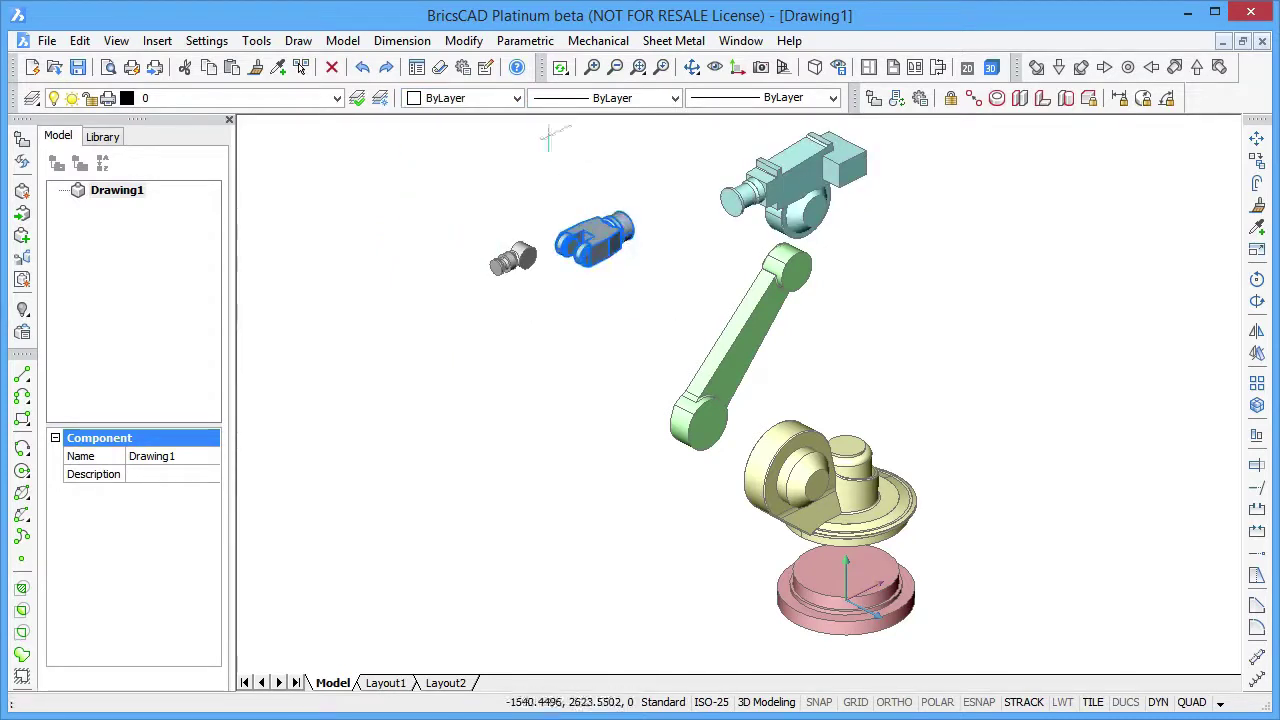
left_click(516, 99)
left_click(450, 281)
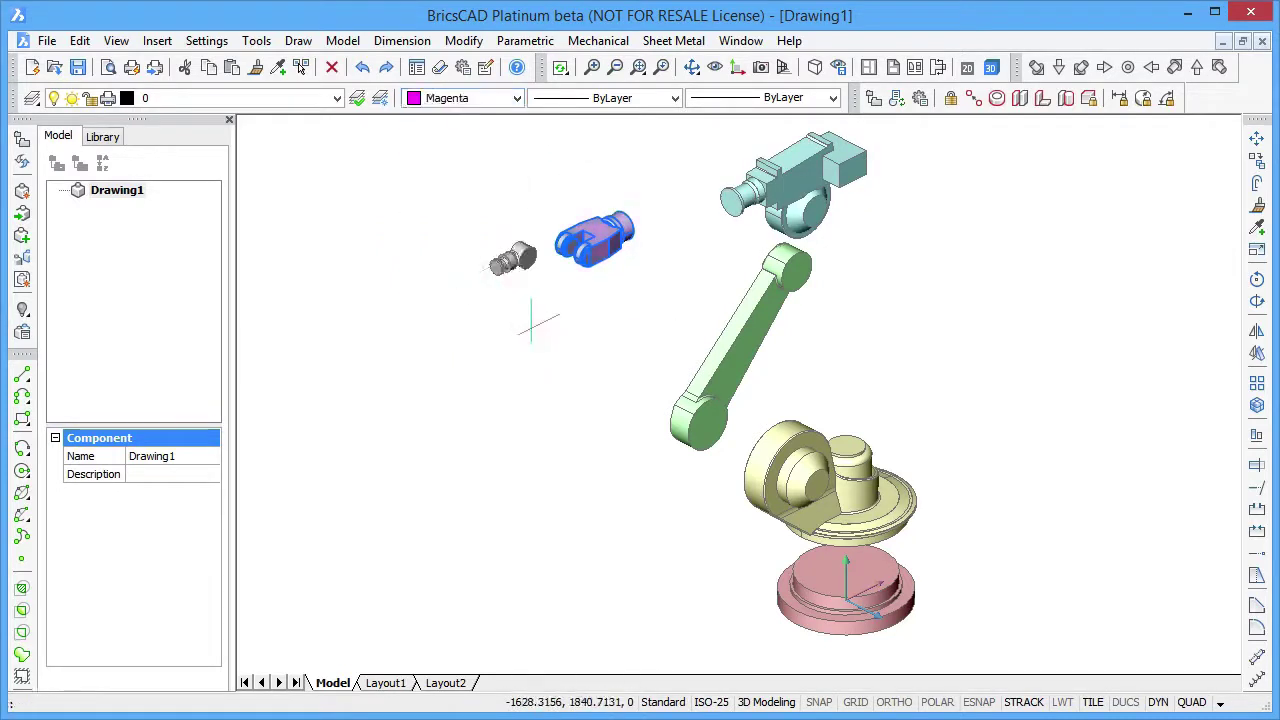
left_click(516, 98)
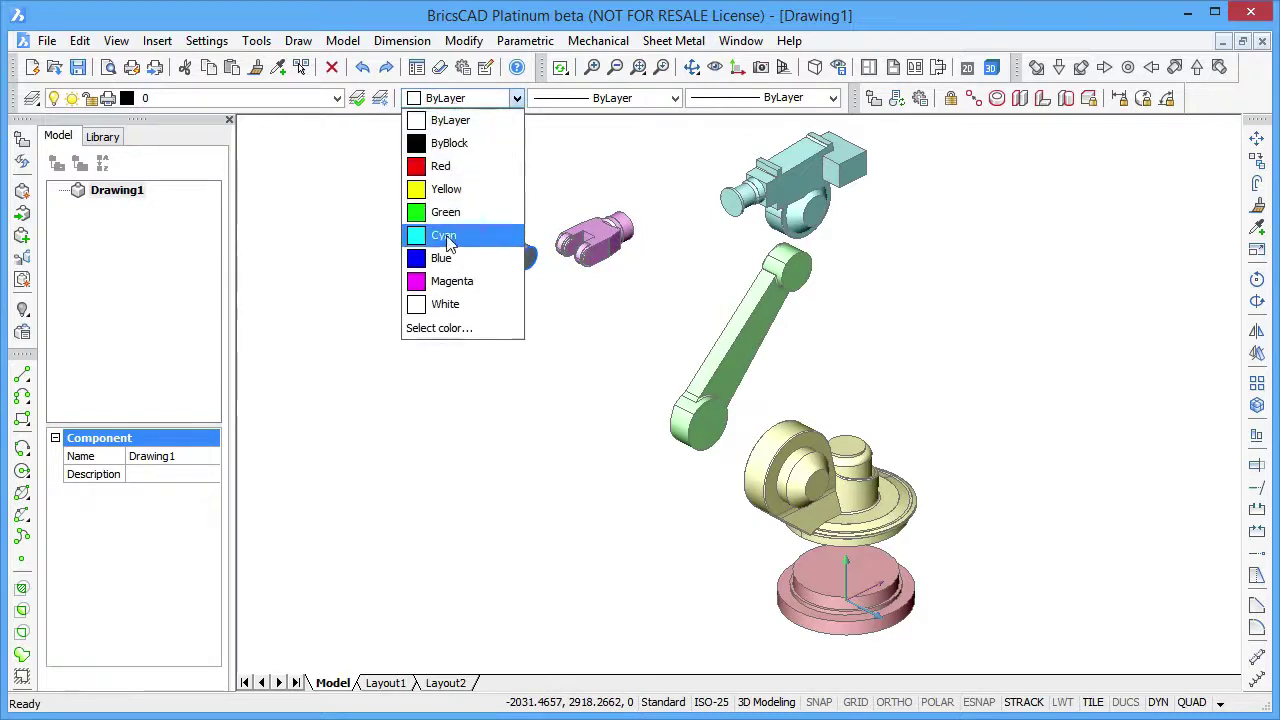
left_click(450, 256)
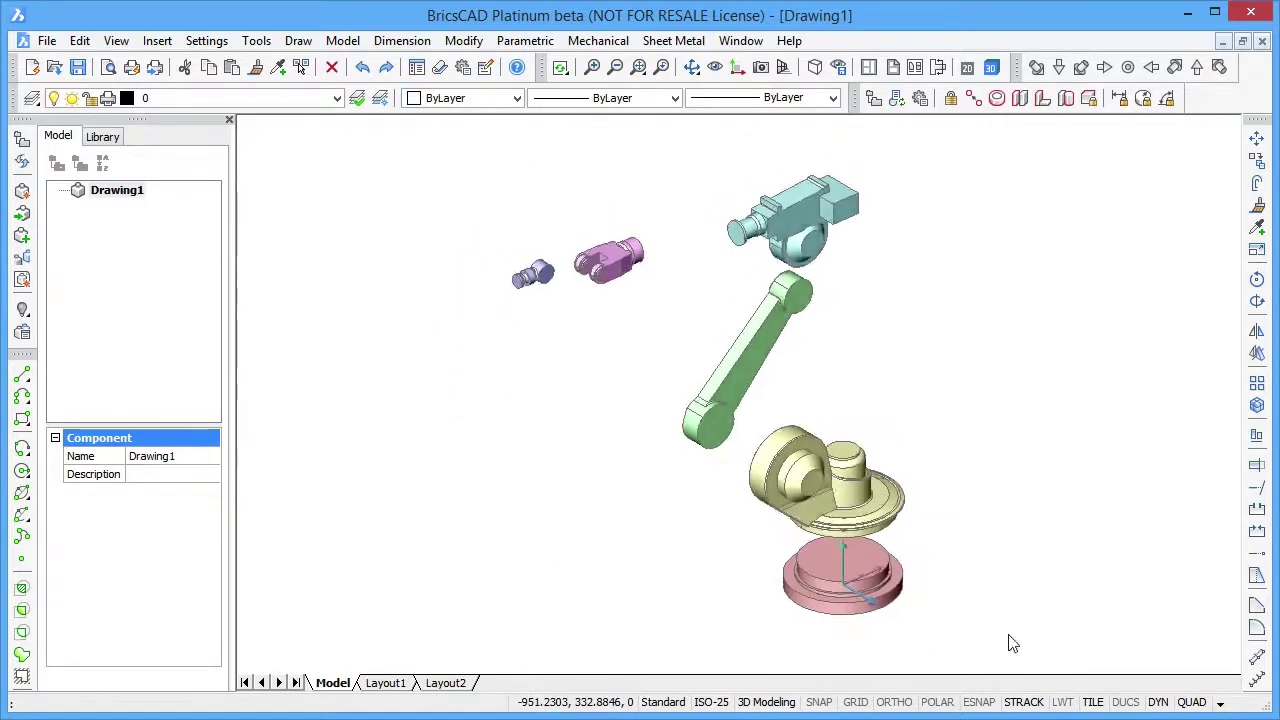
Form a mechanical component from the red base with the default base point and save it as base
left_click(890, 615)
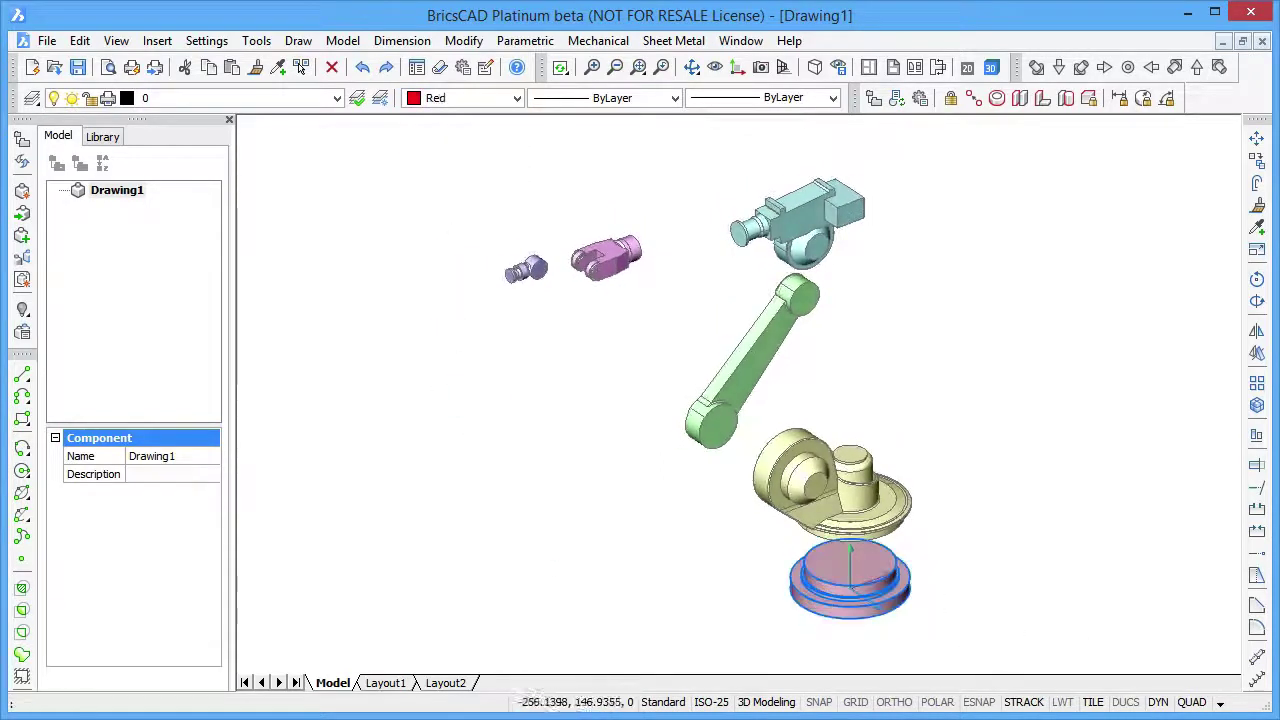
left_click(18, 233)
key("Return")
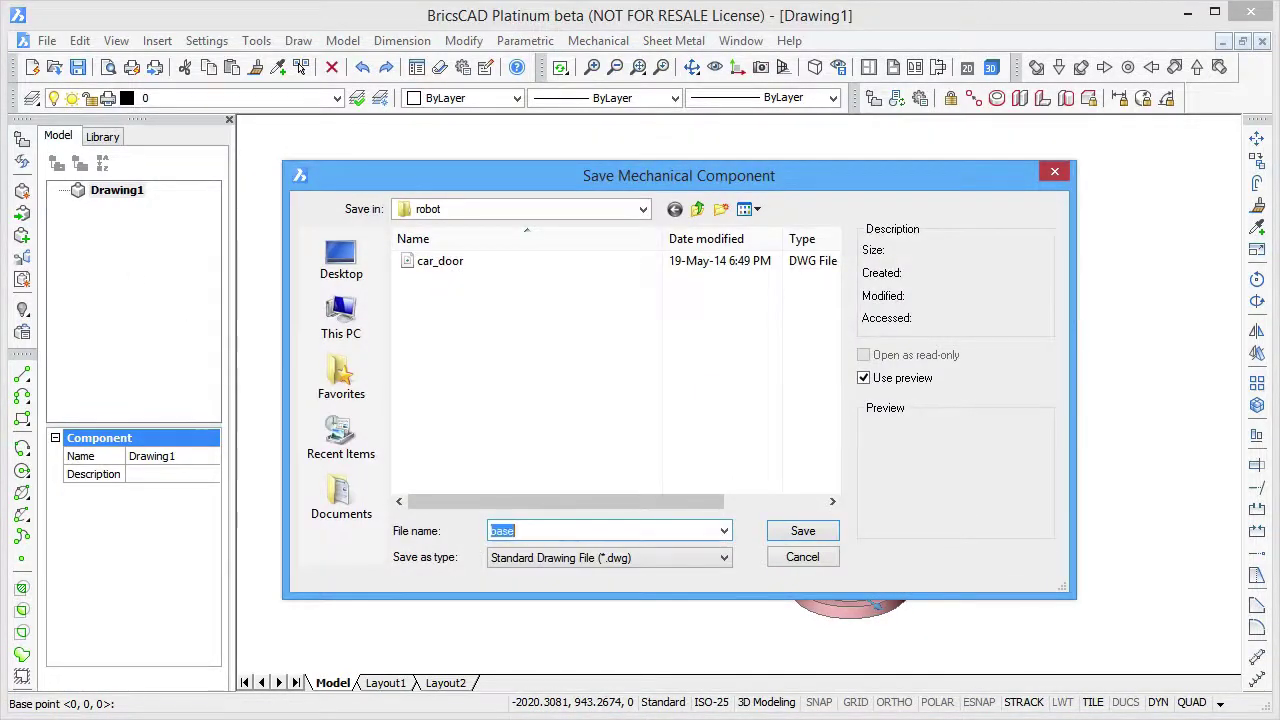
key("Return")
Form a mechanical component from the yellow part with the default base point and save it as platform
left_click(895, 465)
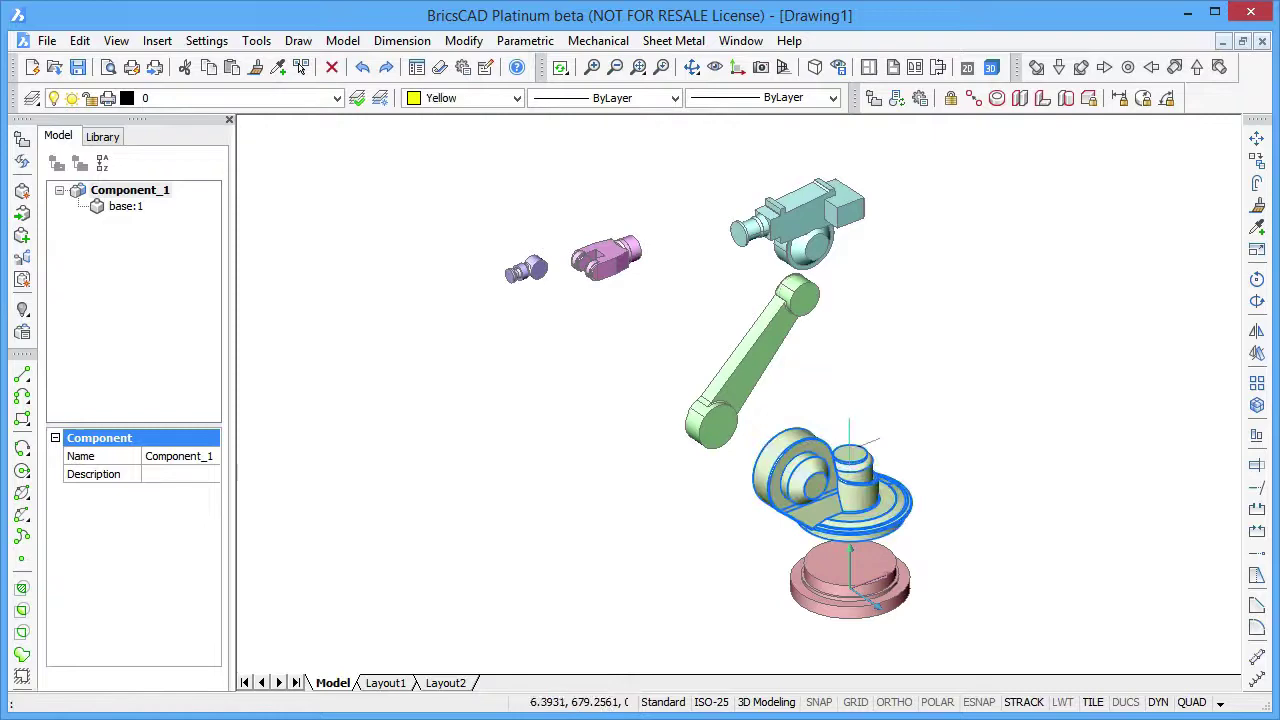
key("Return")
key("Return")
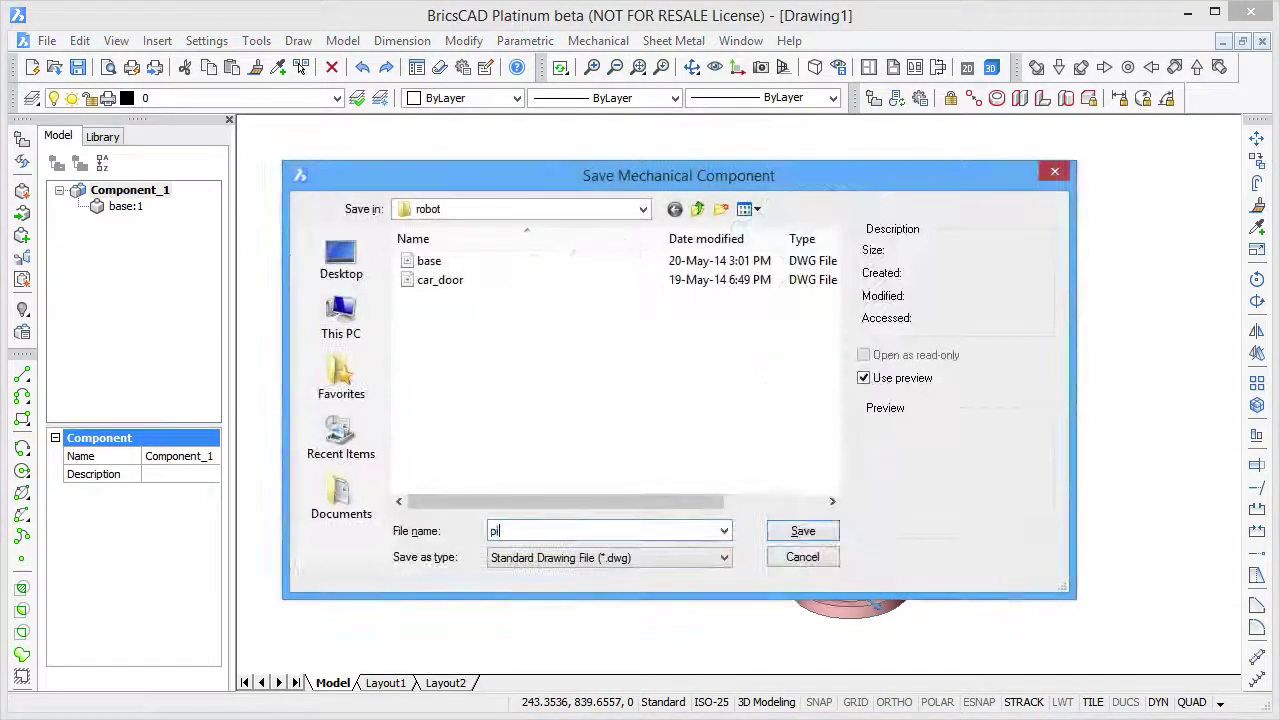
type("platform")
key("Return")
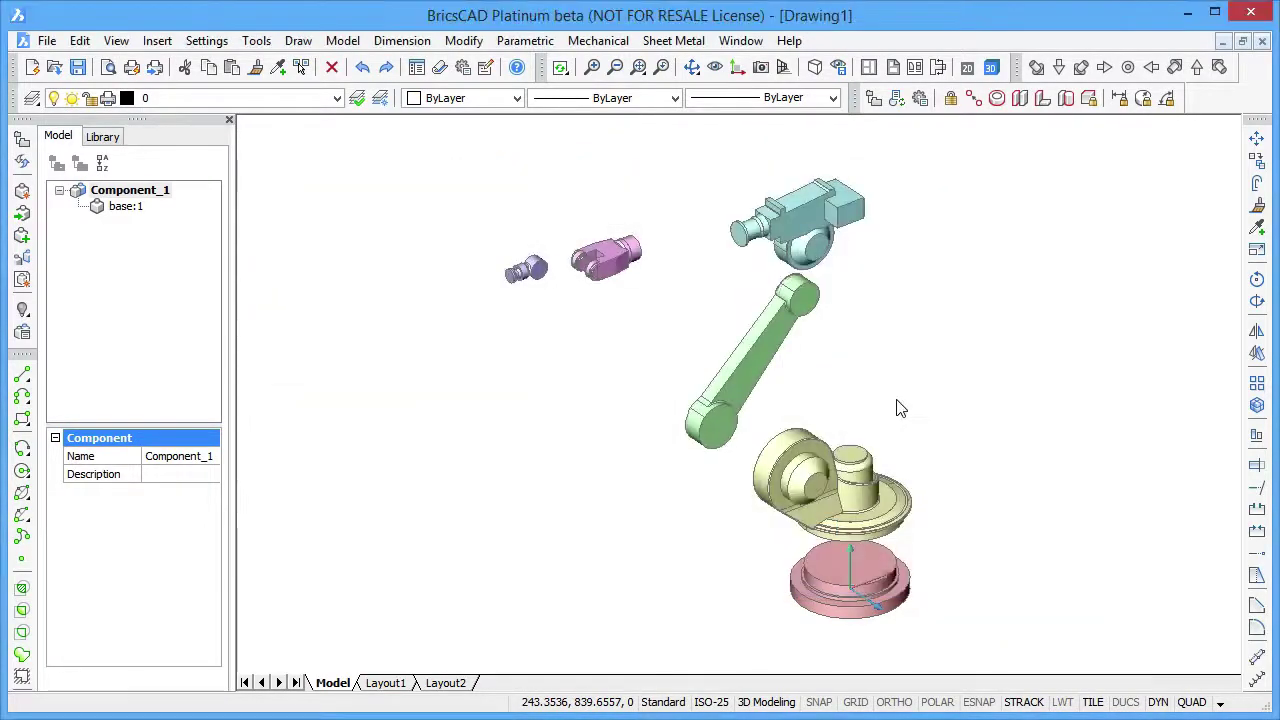
Form a mechanical component from the green link and save it as shoulder
left_click(770, 350)
key("Return")
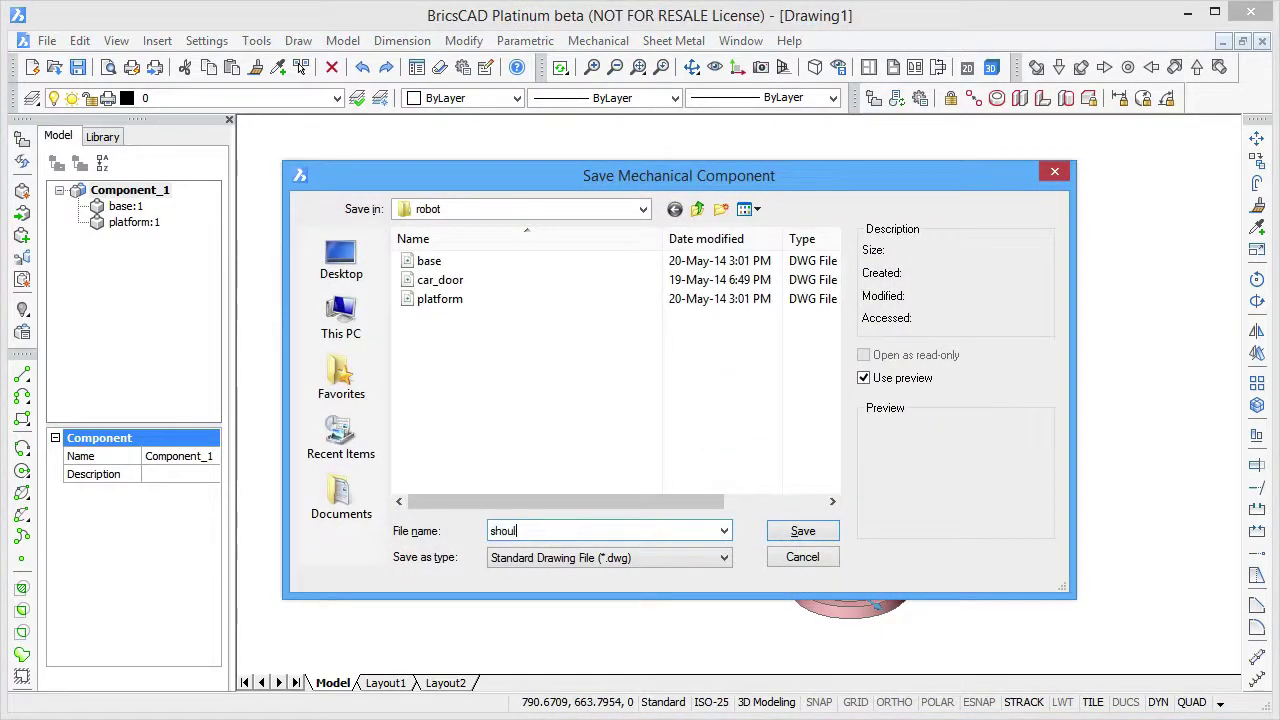
type("shoulder")
key("Return")
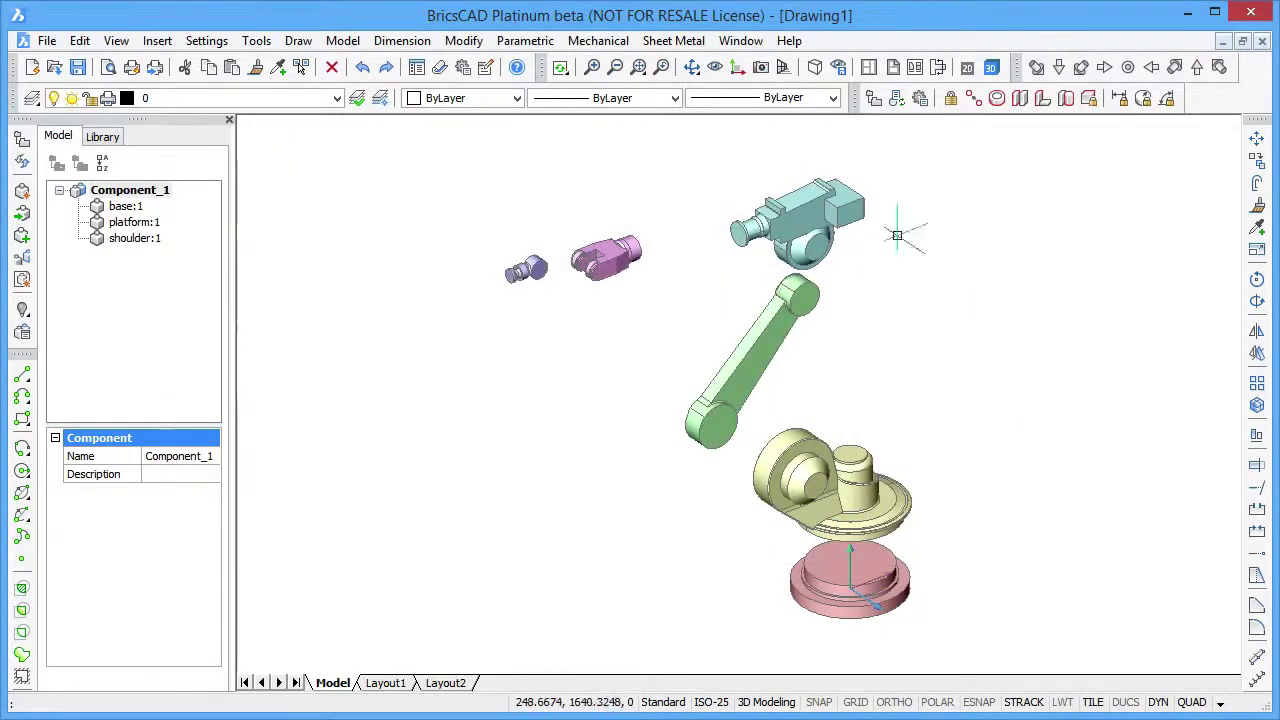
Form a mechanical component from the cyan housing with the default base point and save it as arm
right_click(937, 218)
left_click(965, 230)
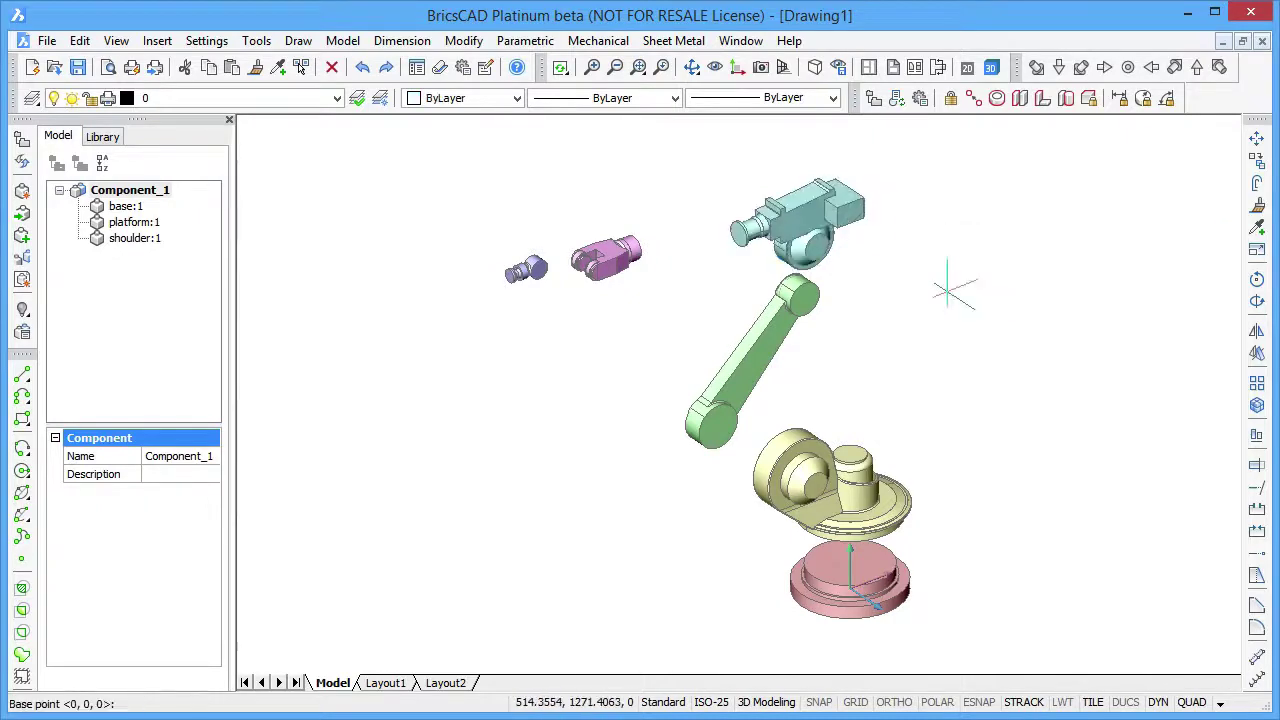
key("Return")
type("arm")
key("Return")
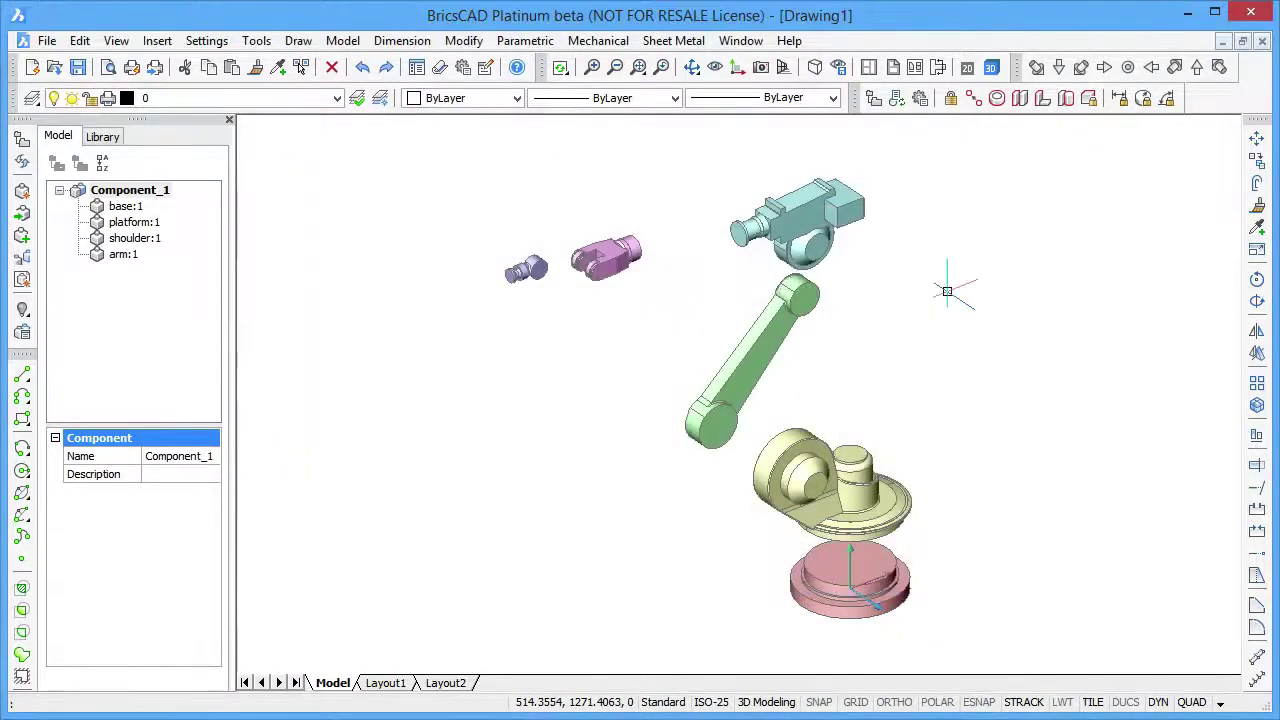
Form a mechanical component from the magenta forked part with the default base point and save it as hand
right_click(652, 409)
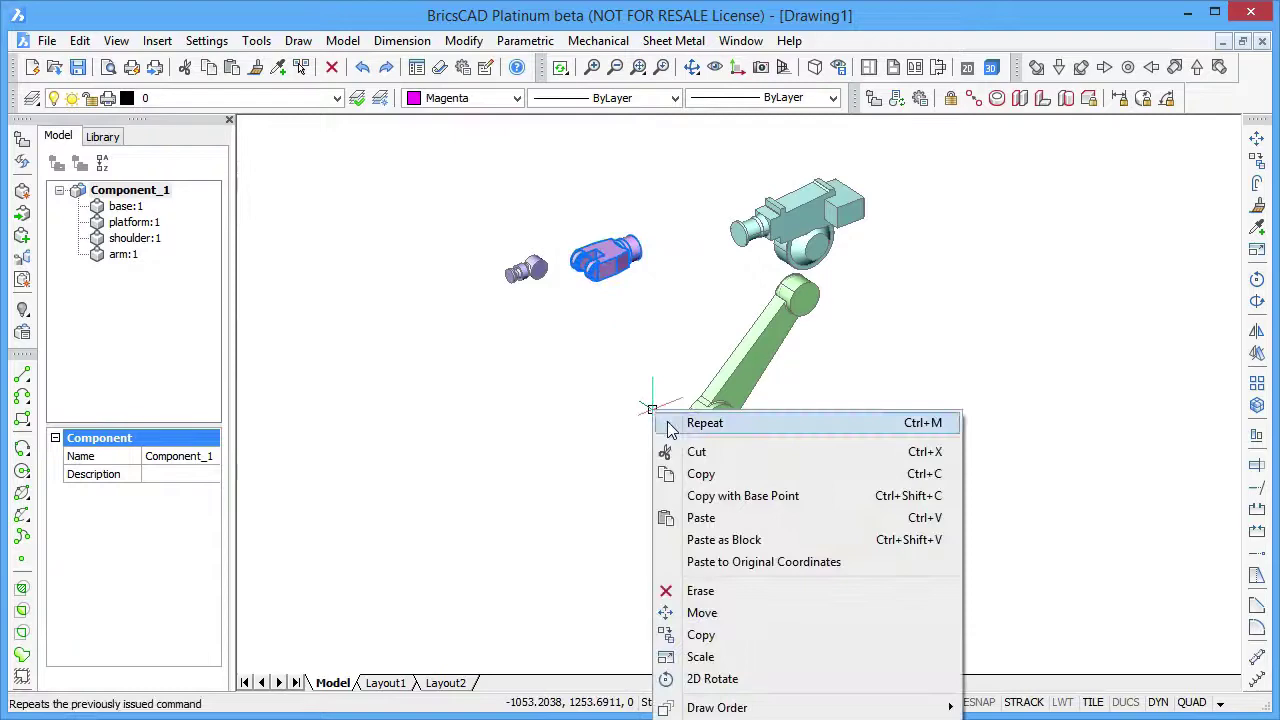
left_click(680, 422)
key("Return")
type("han")
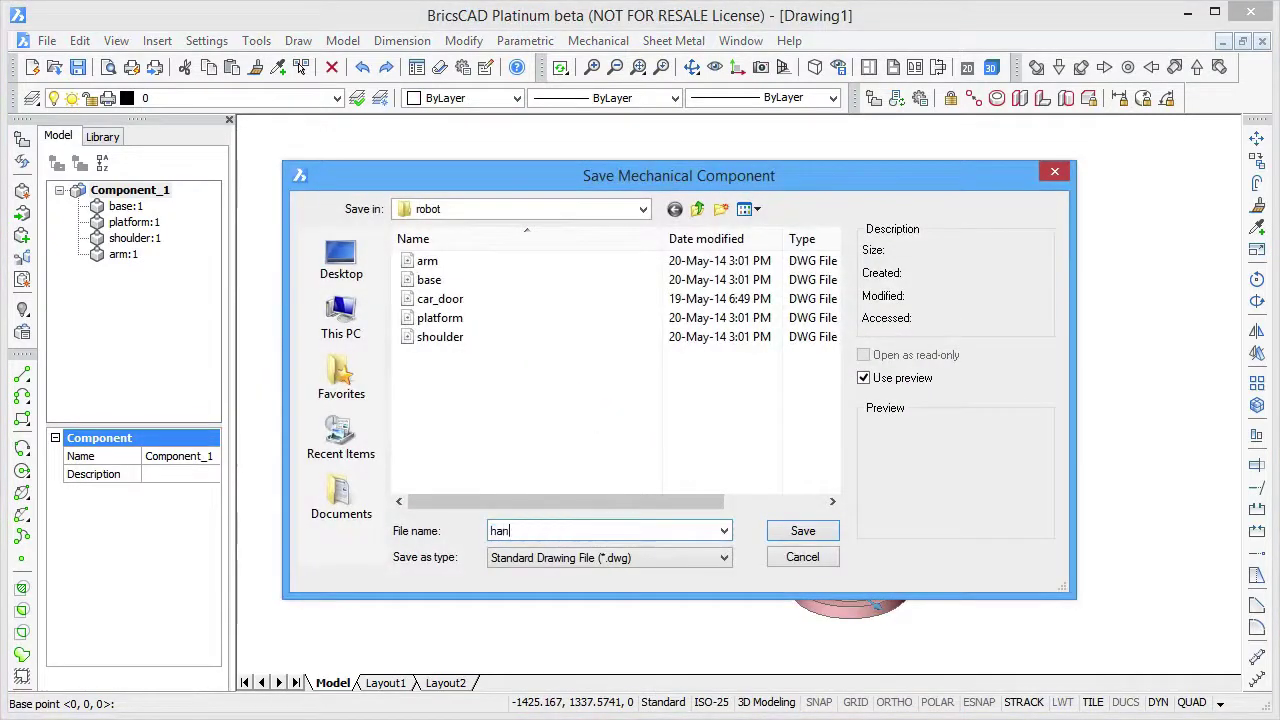
type("d")
key("Return")
Form a mechanical component from the small violet part with the default base point and save it as head
left_click(472, 226)
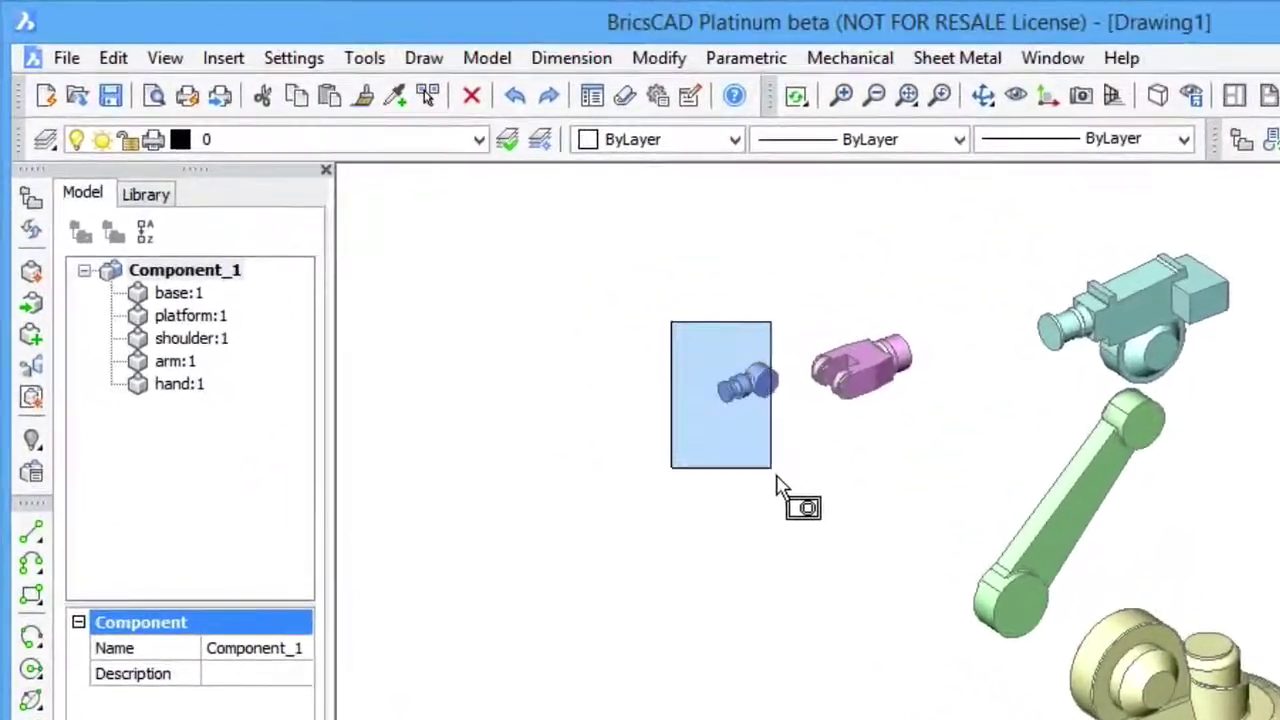
left_click(773, 470)
right_click(780, 492)
left_click(835, 519)
key("Return")
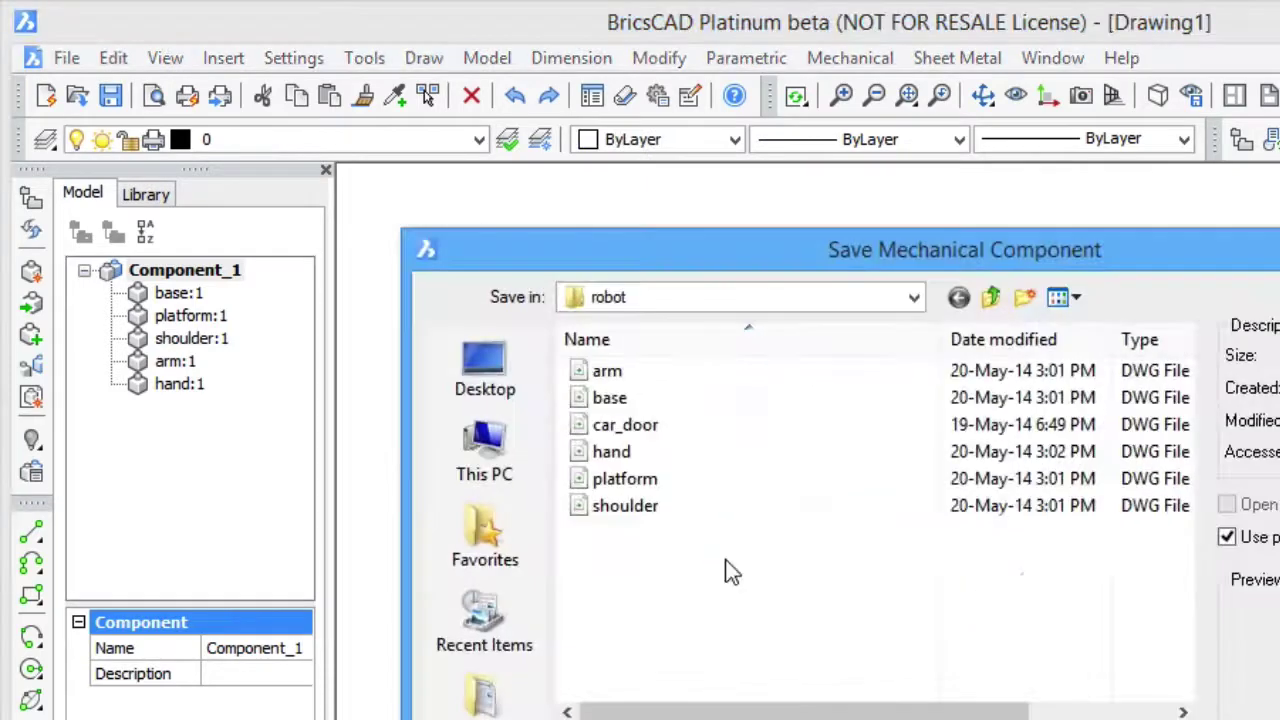
type("head")
key("Return")
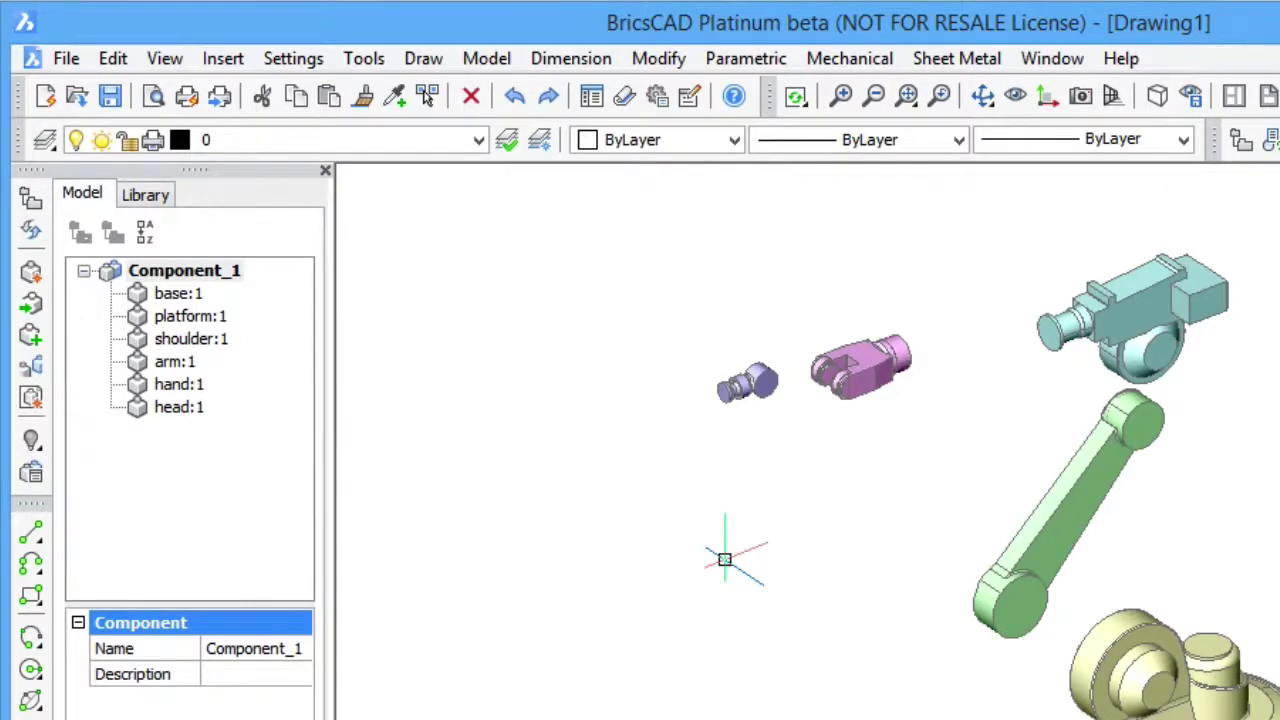
Apply a concentric constraint between the platform's lower cylindrical face and the base's upper cylindrical face
scroll(738, 559, "down", 2)
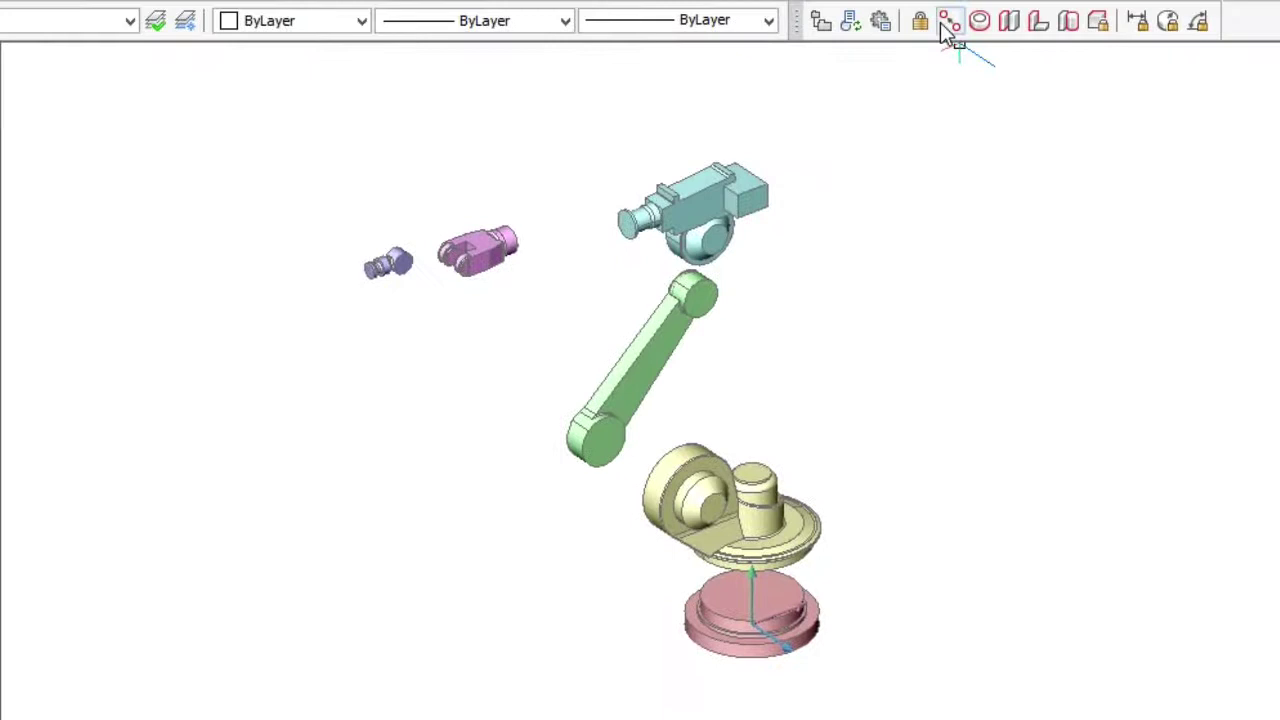
left_click(983, 27)
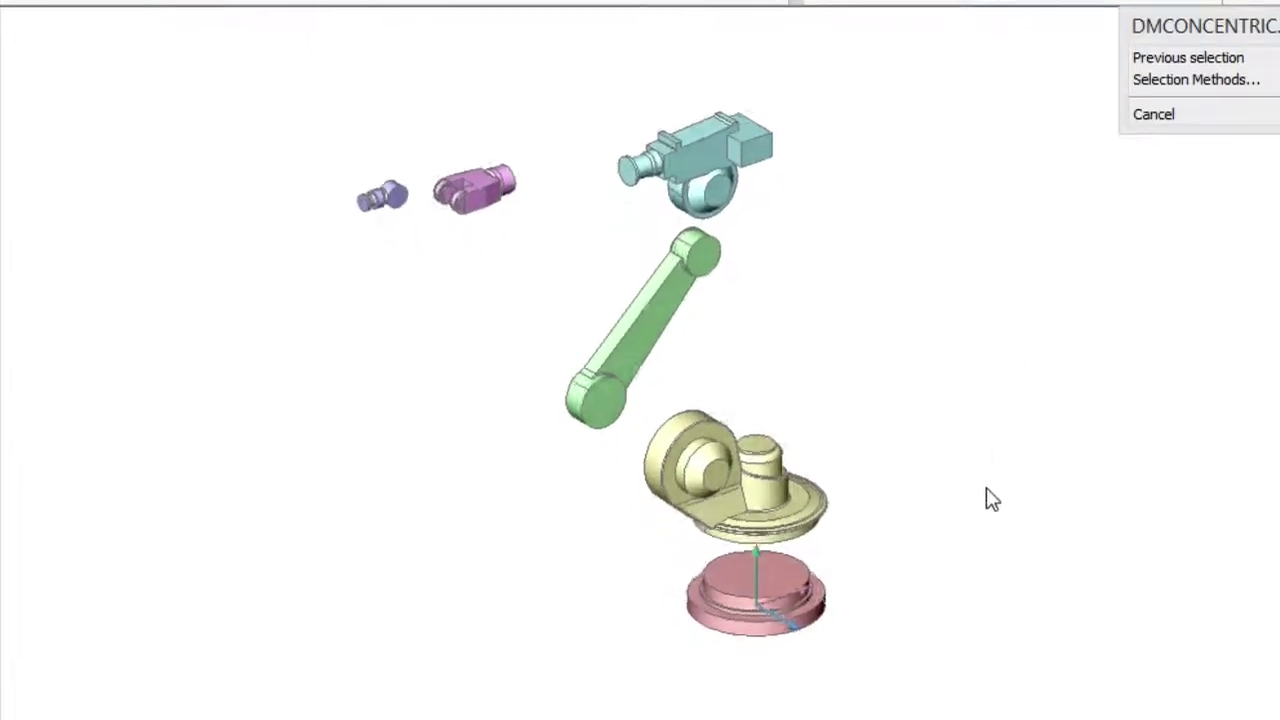
scroll(986, 487, "up", 5)
scroll(860, 446, "up", 3)
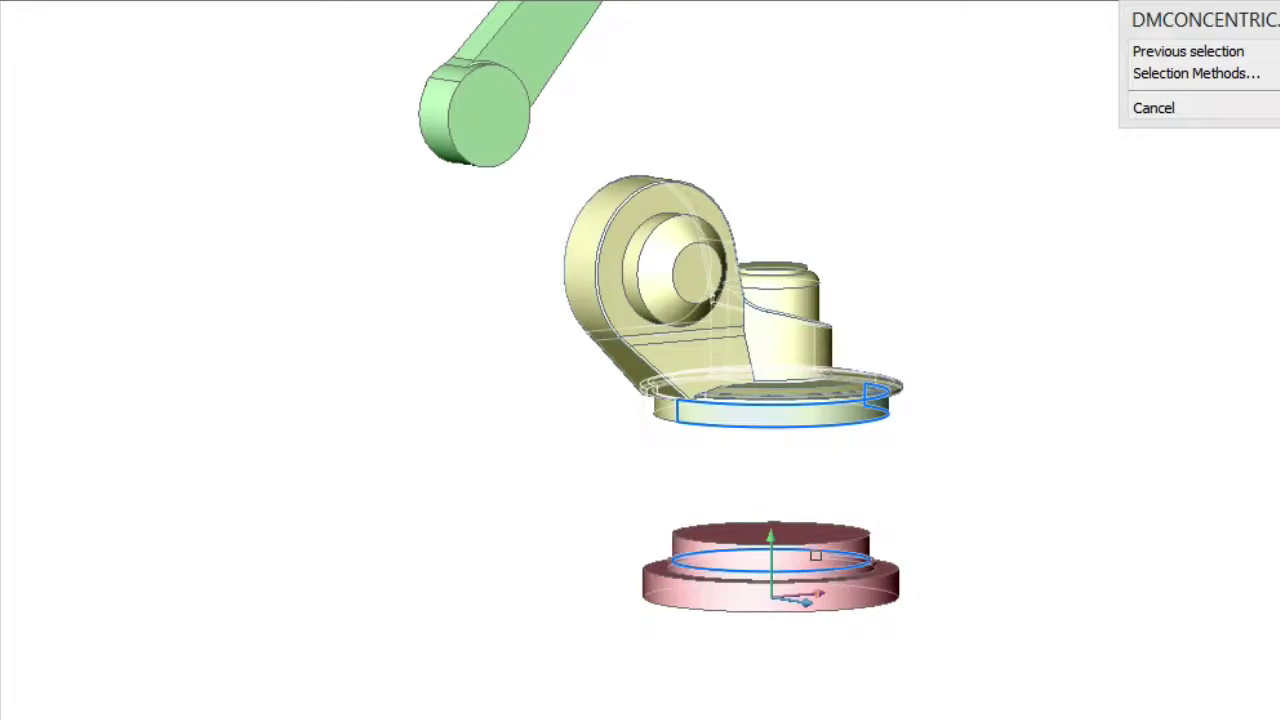
left_click(815, 556)
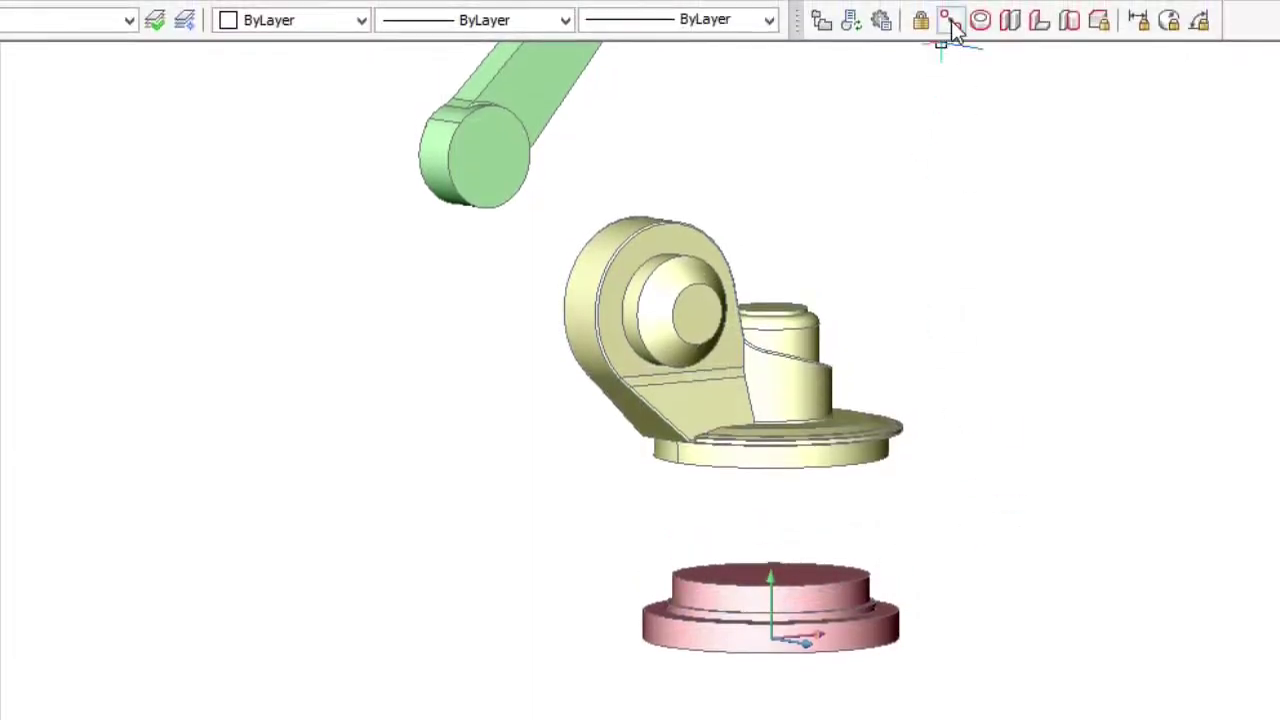
Apply a coincident constraint between the base's top face and the platform's underside
left_click(950, 22)
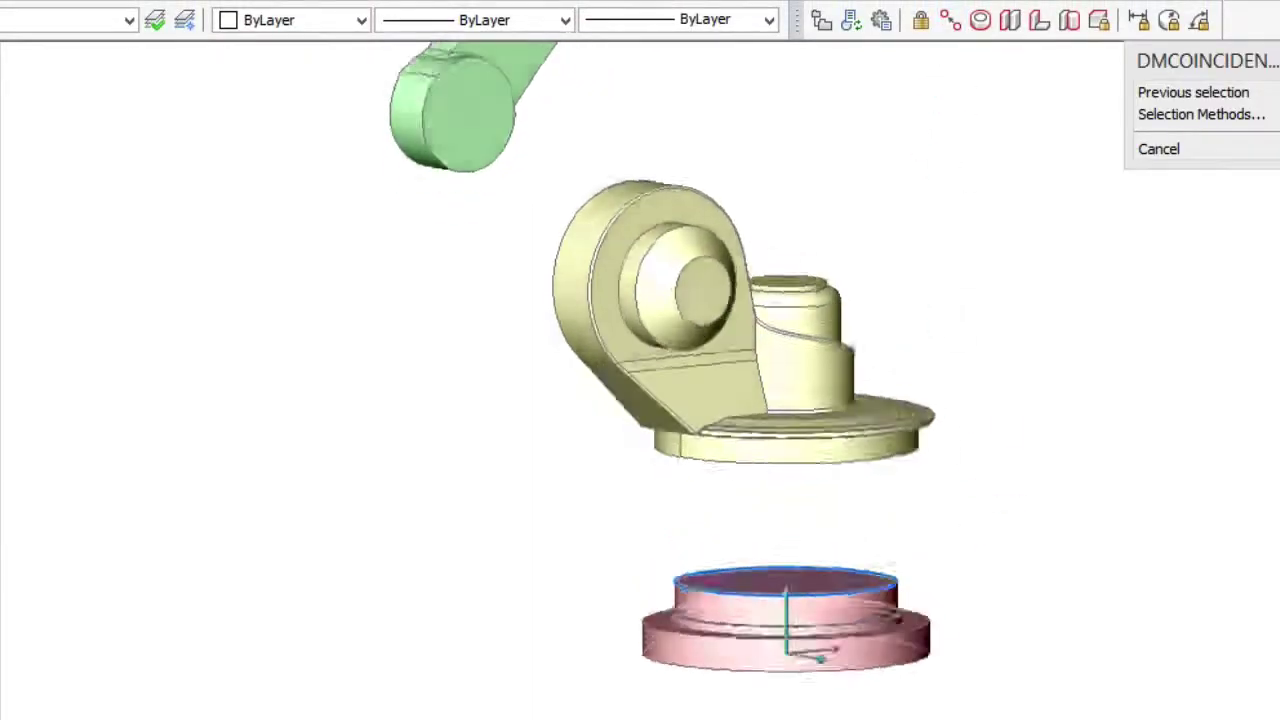
middle_click_drag(869, 510, 869, 428, "shift")
left_click(869, 428)
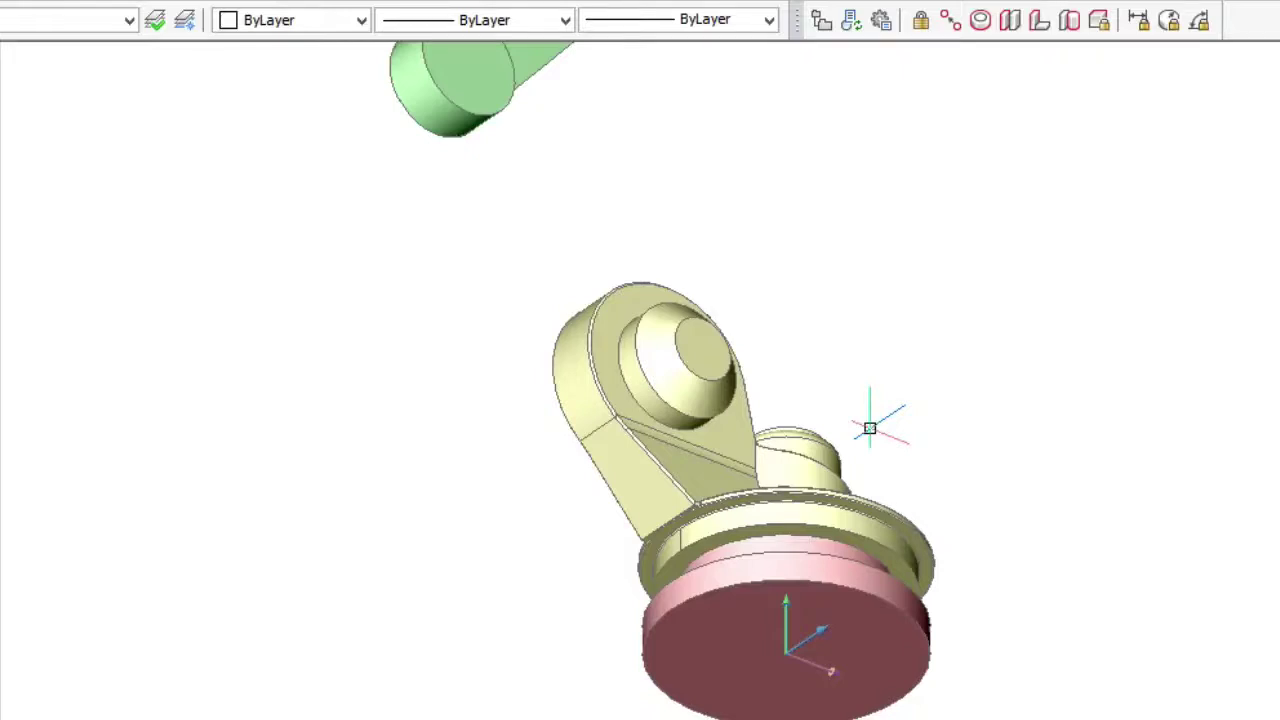
Constrain the green shoulder's lower end to the platform's upright lug with a coincident face pair and concentric cylindrical faces
left_click(948, 22)
middle_click_drag(470, 330, 785, 445, "shift")
left_click(785, 445)
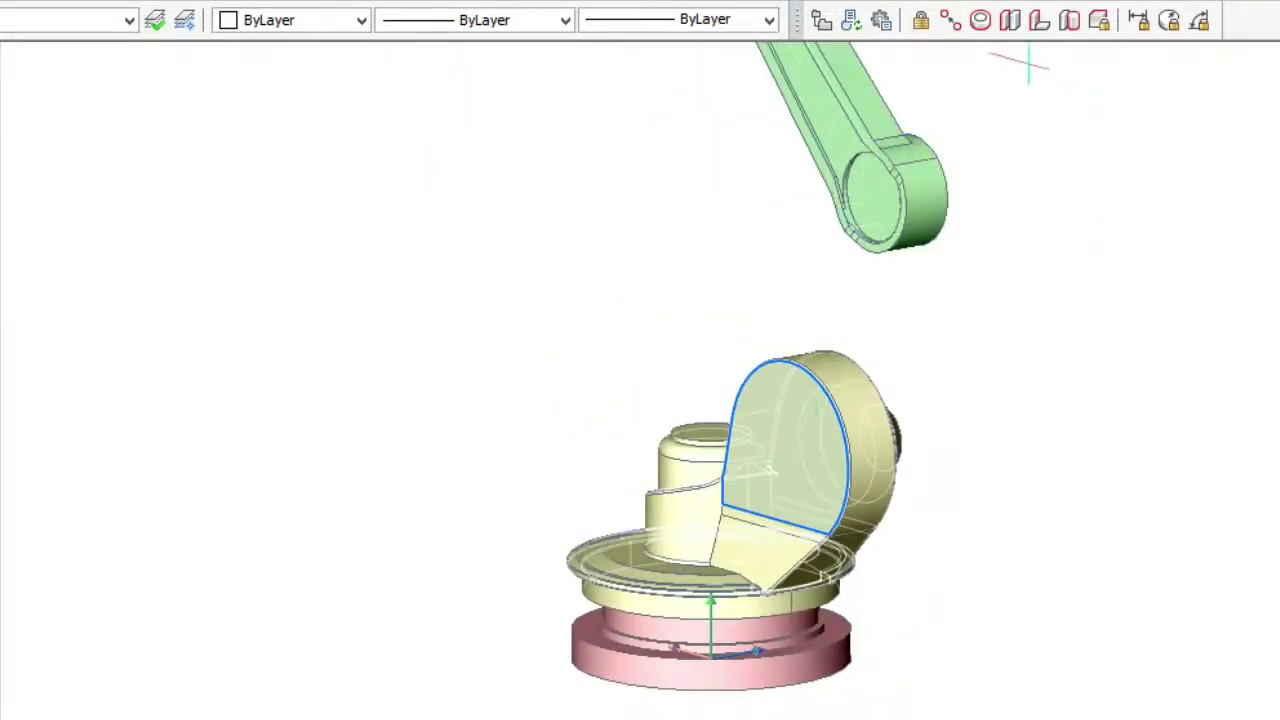
left_click(980, 20)
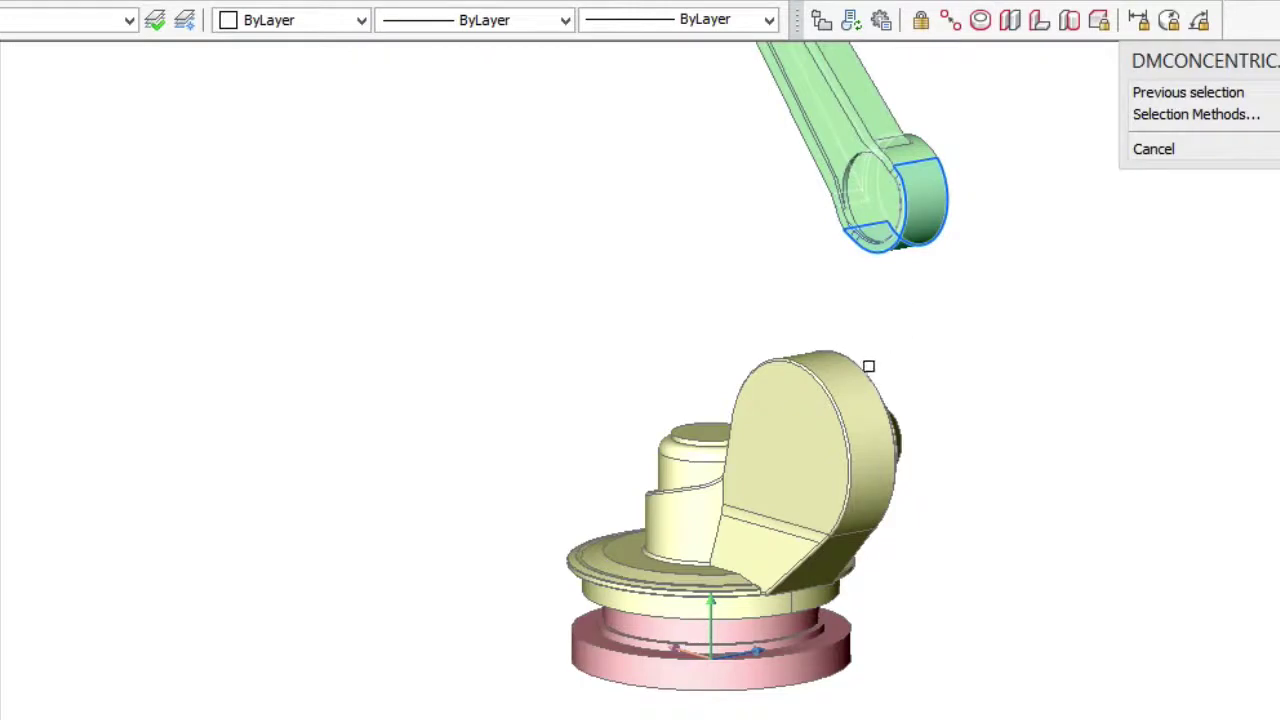
left_click(852, 394)
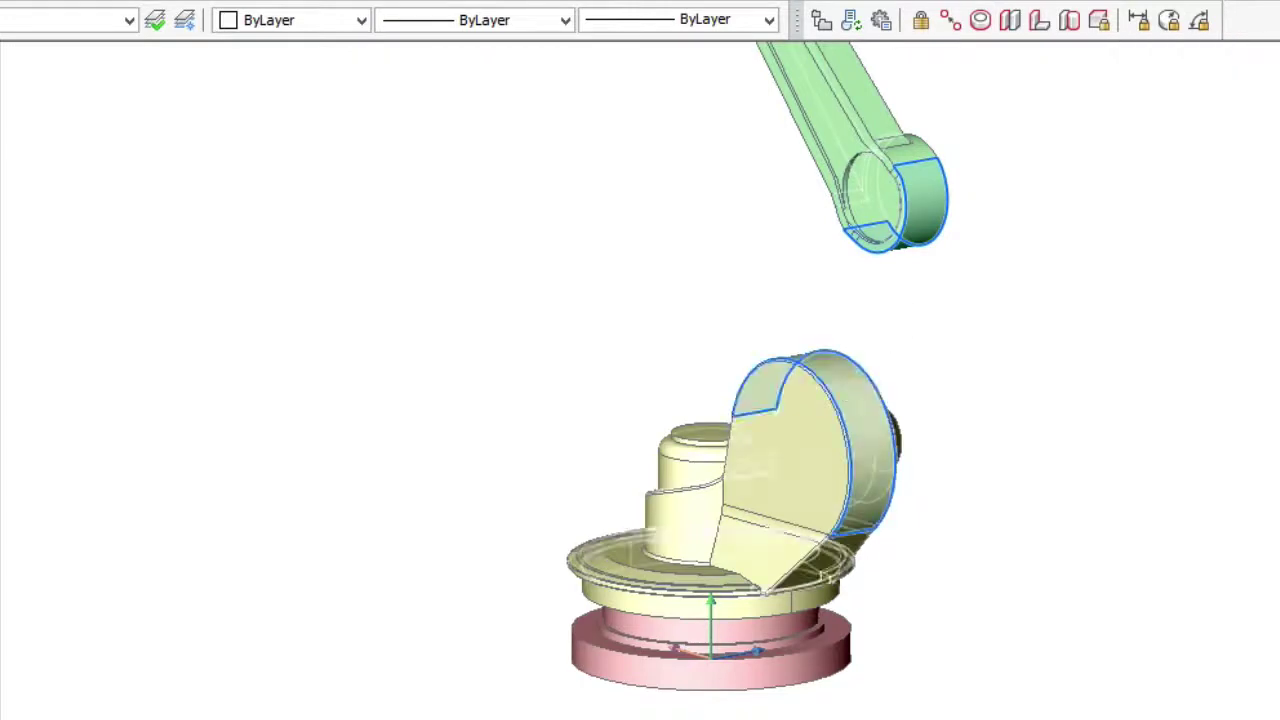
Apply a coincident constraint between the flat round face at the shoulder's upper end and the cyan arm's round side face
left_click(949, 21)
middle_click_drag(941, 48, 794, 183, "shift")
left_click(794, 183)
scroll(420, 716, "down", 2)
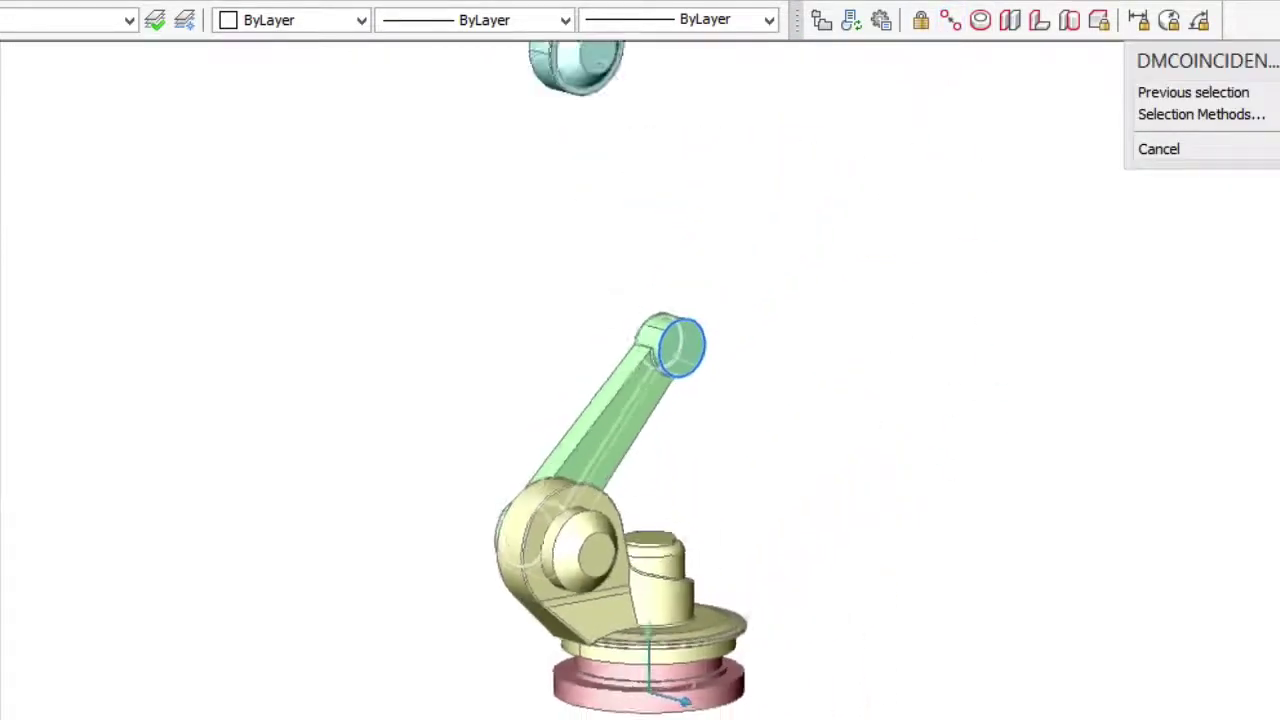
middle_click_drag(680, 345, 571, 190, "shift")
left_click(565, 190)
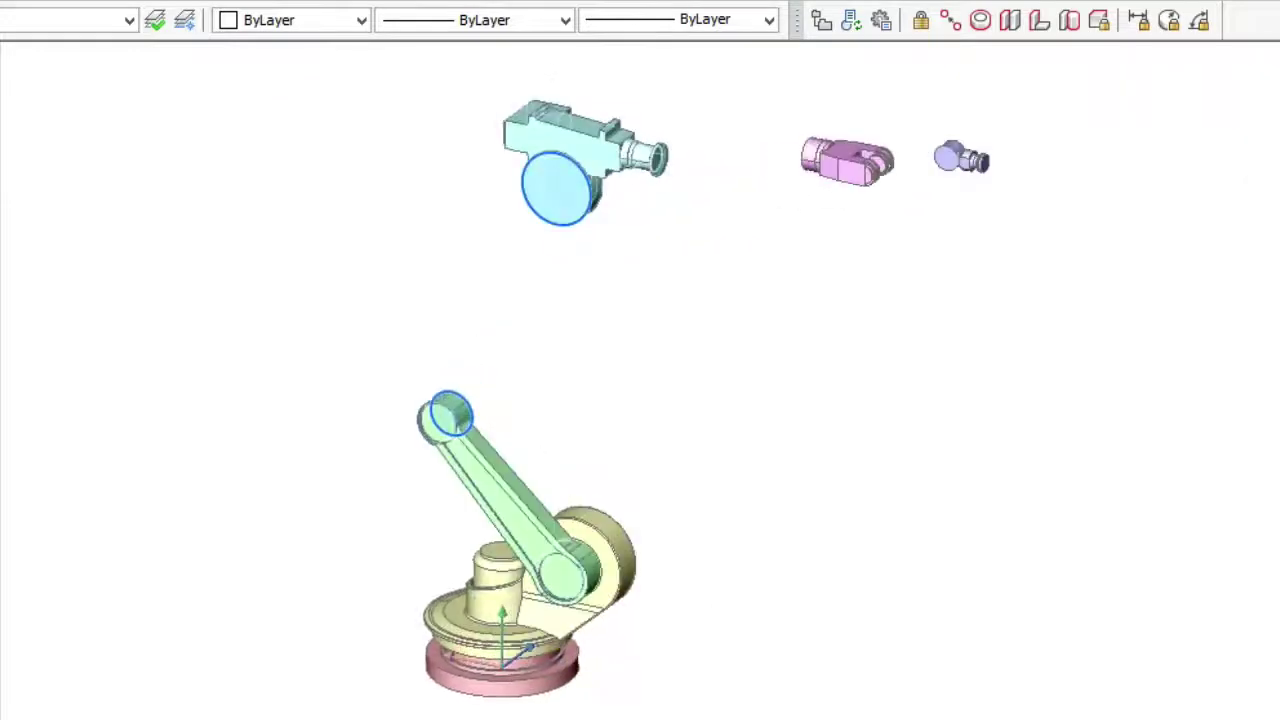
Apply a concentric constraint between the arm's round housing and the cylindrical face at the shoulder's upper end
left_click(978, 24)
middle_click_drag(640, 262, 497, 440, "shift")
scroll(497, 443, "up", 2)
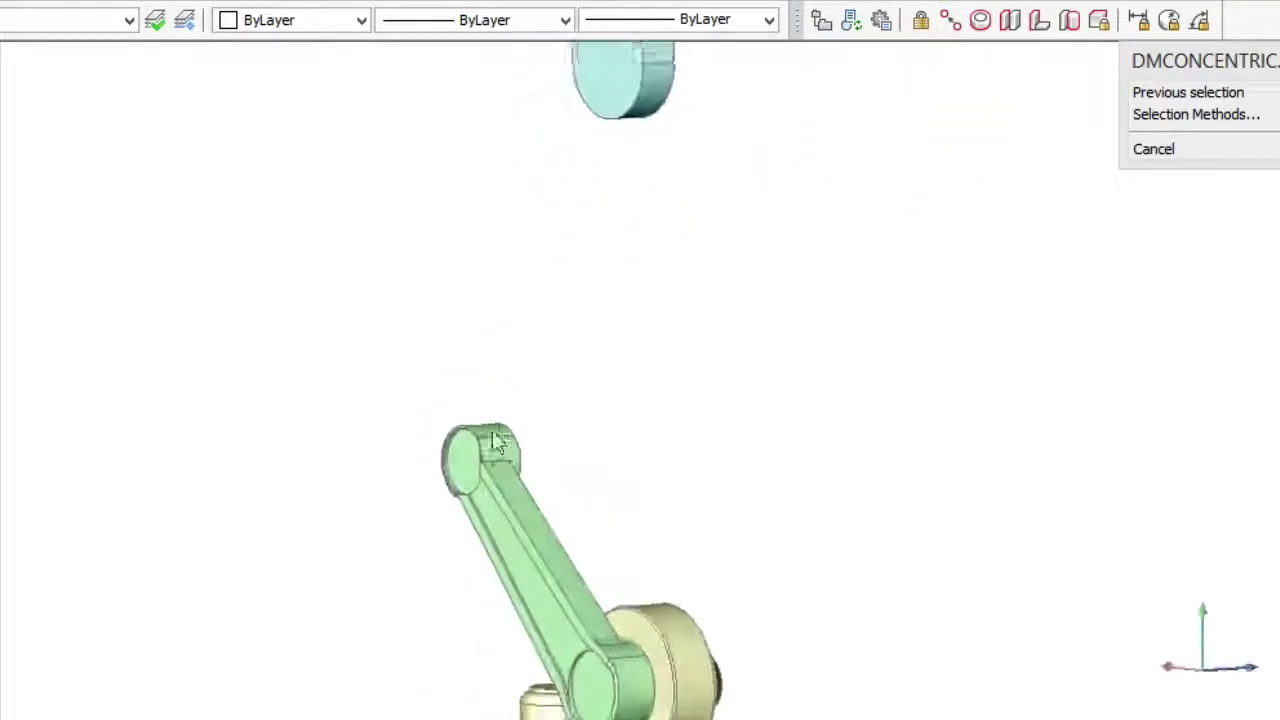
left_click(502, 458)
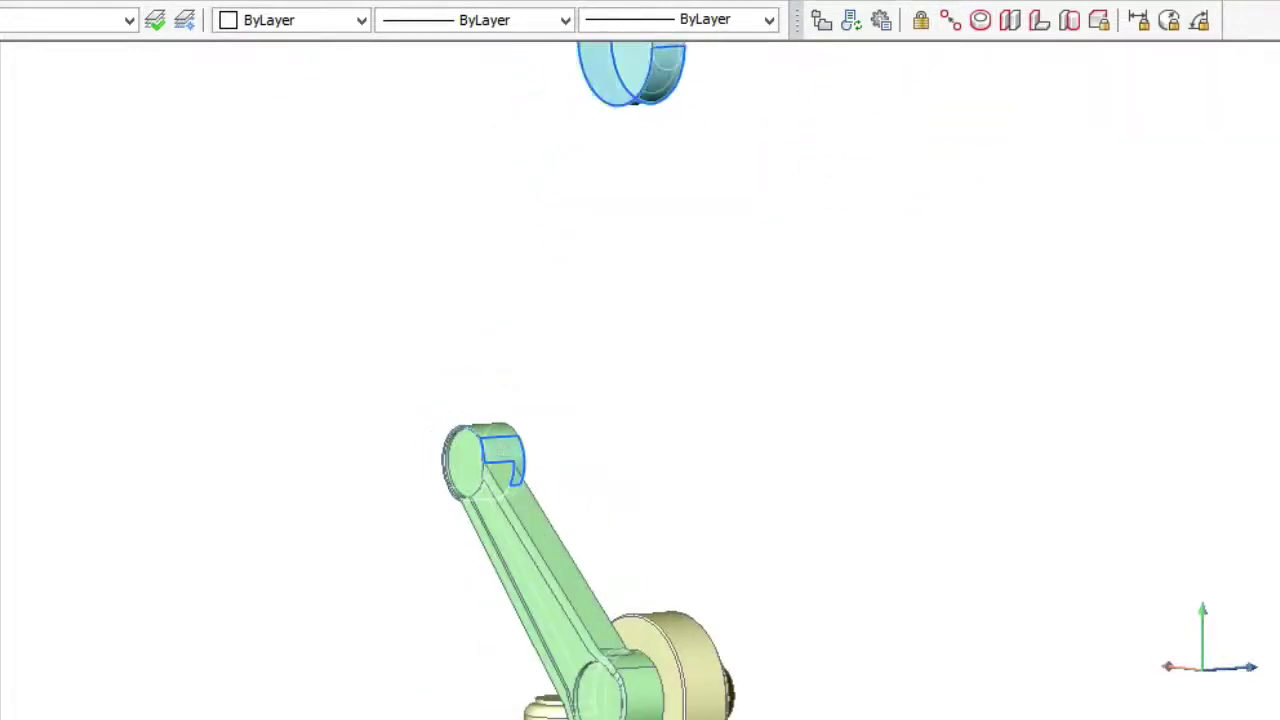
Apply a coincident constraint between the arm's front flange face and the flat round end of the magenta hand
left_click(920, 20)
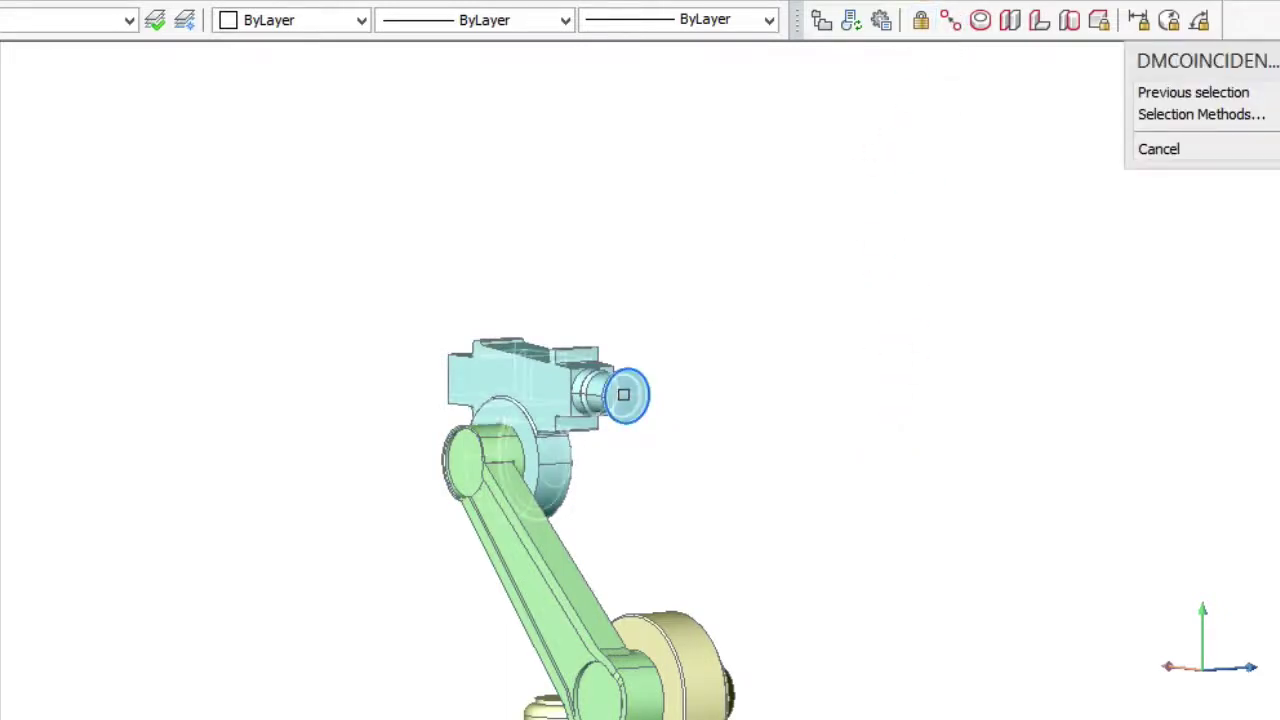
left_click(624, 394)
middle_click_drag(624, 394, 869, 195, "shift")
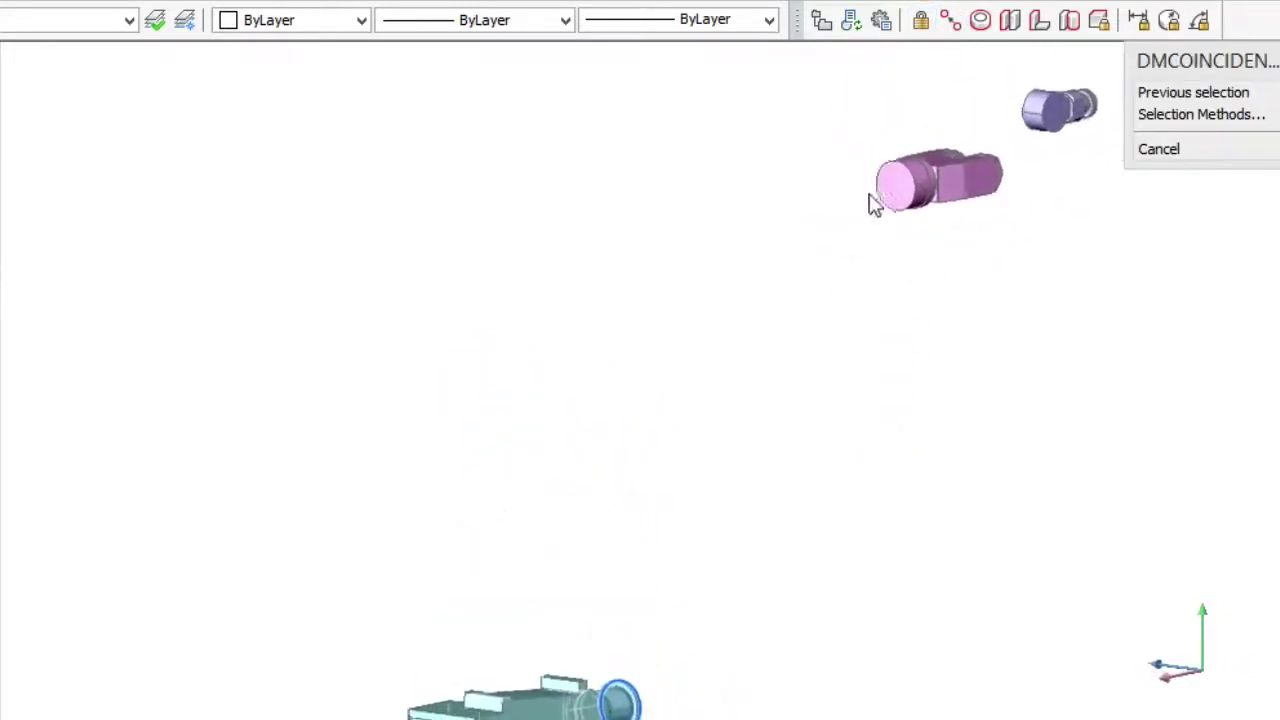
left_click(886, 192)
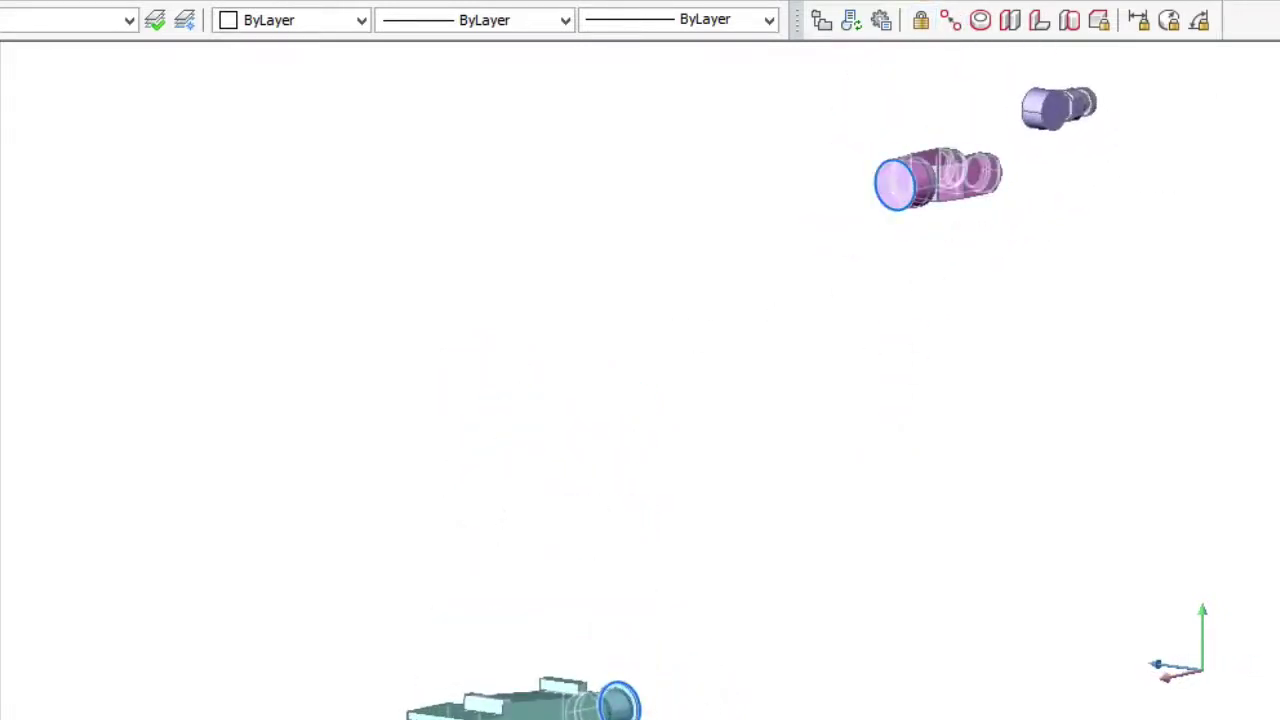
Apply a concentric constraint between the hand's cylindrical end and the arm's front cylinder
left_click(980, 20)
scroll(657, 229, "up", 3)
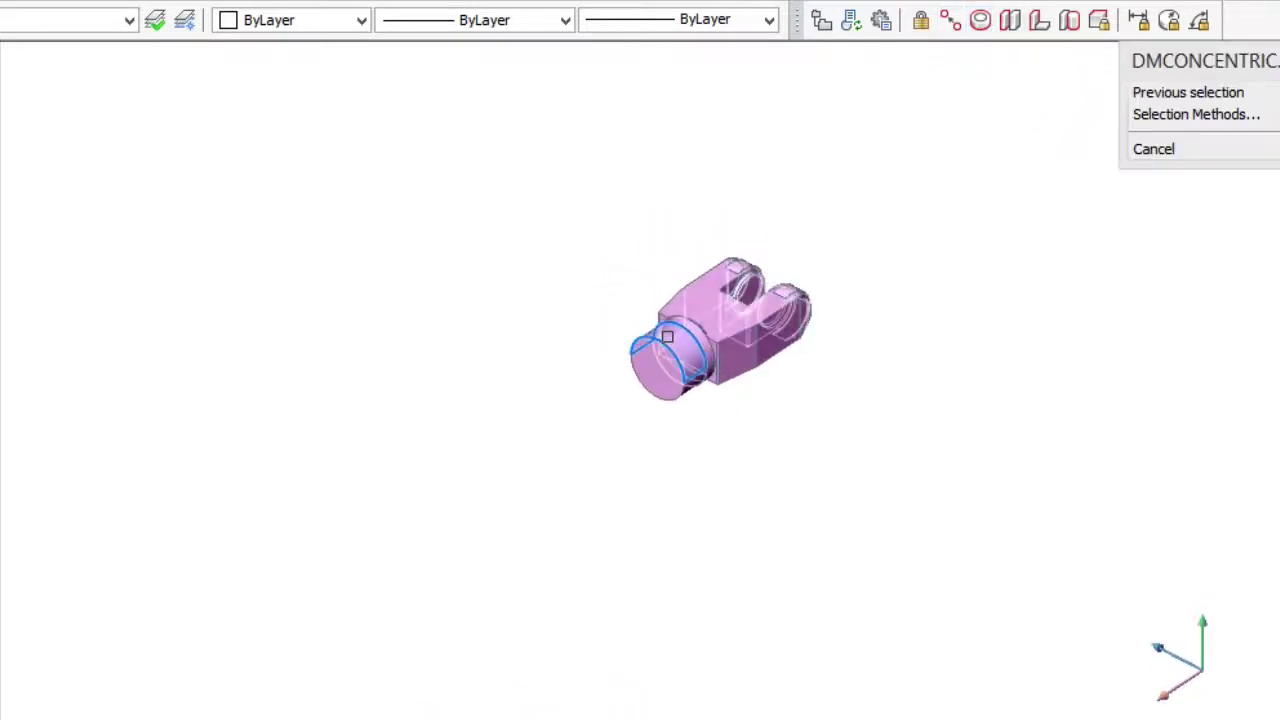
left_click(667, 336)
middle_click_drag(638, 579, 641, 294)
left_click(646, 560)
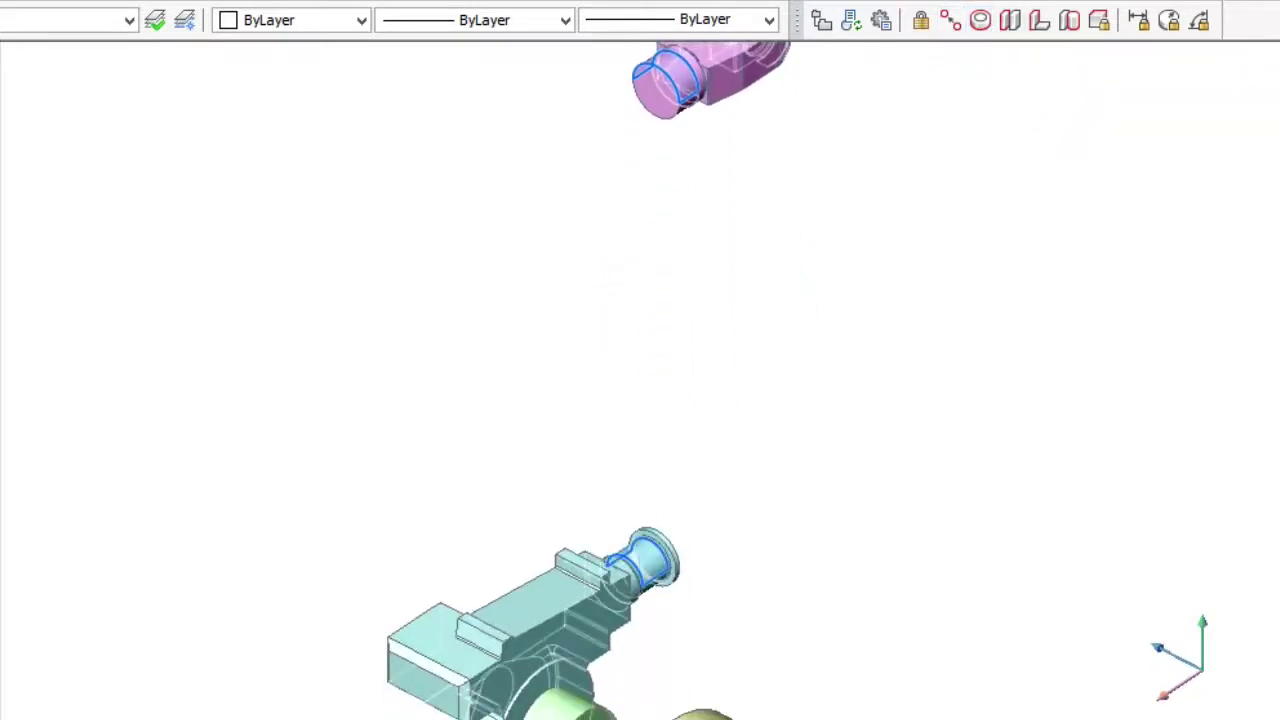
Constrain the violet head inside the hand's fork with a coincident and a concentric constraint
left_click(950, 21)
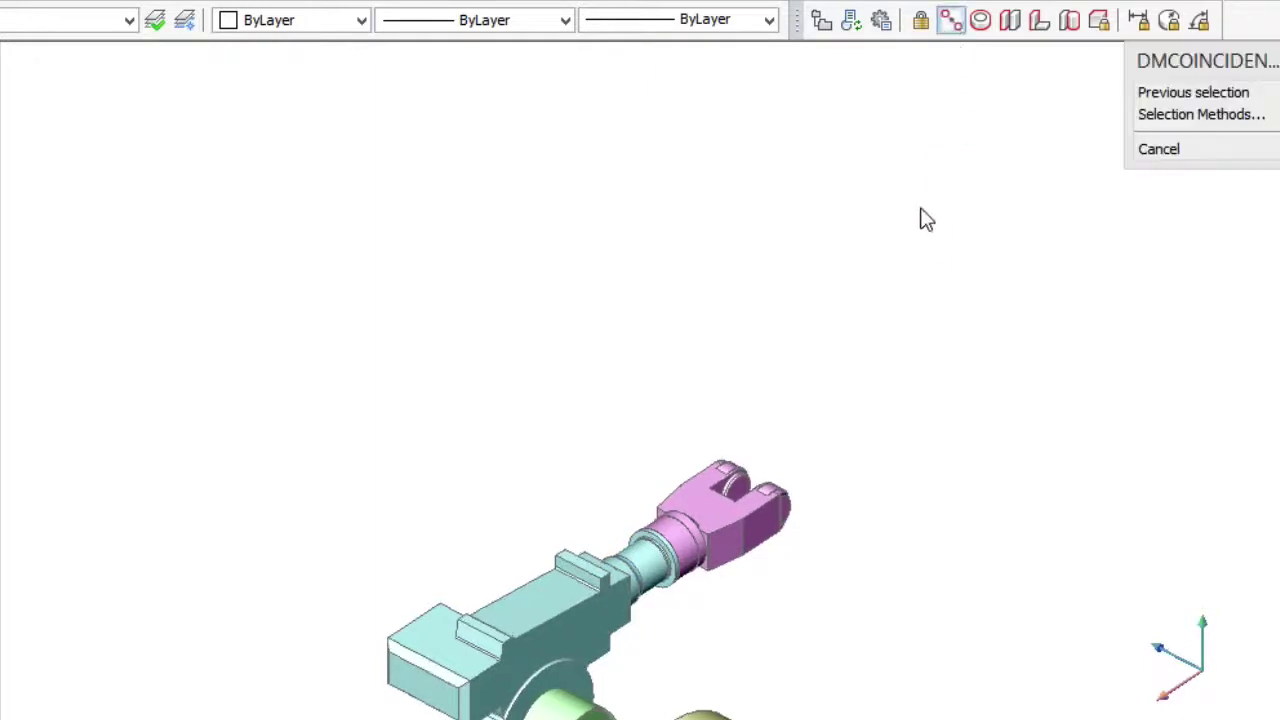
scroll(777, 531, "up", 4)
scroll(793, 346, "down", 5)
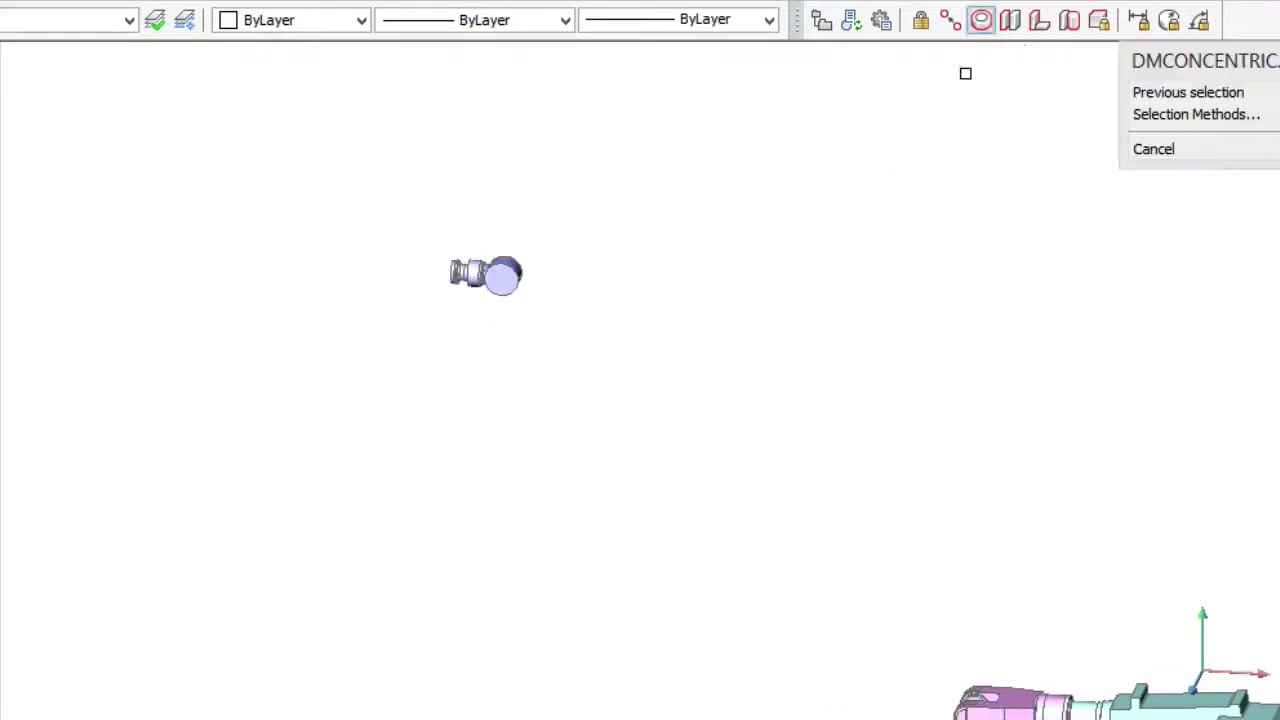
scroll(1034, 686, "up", 6)
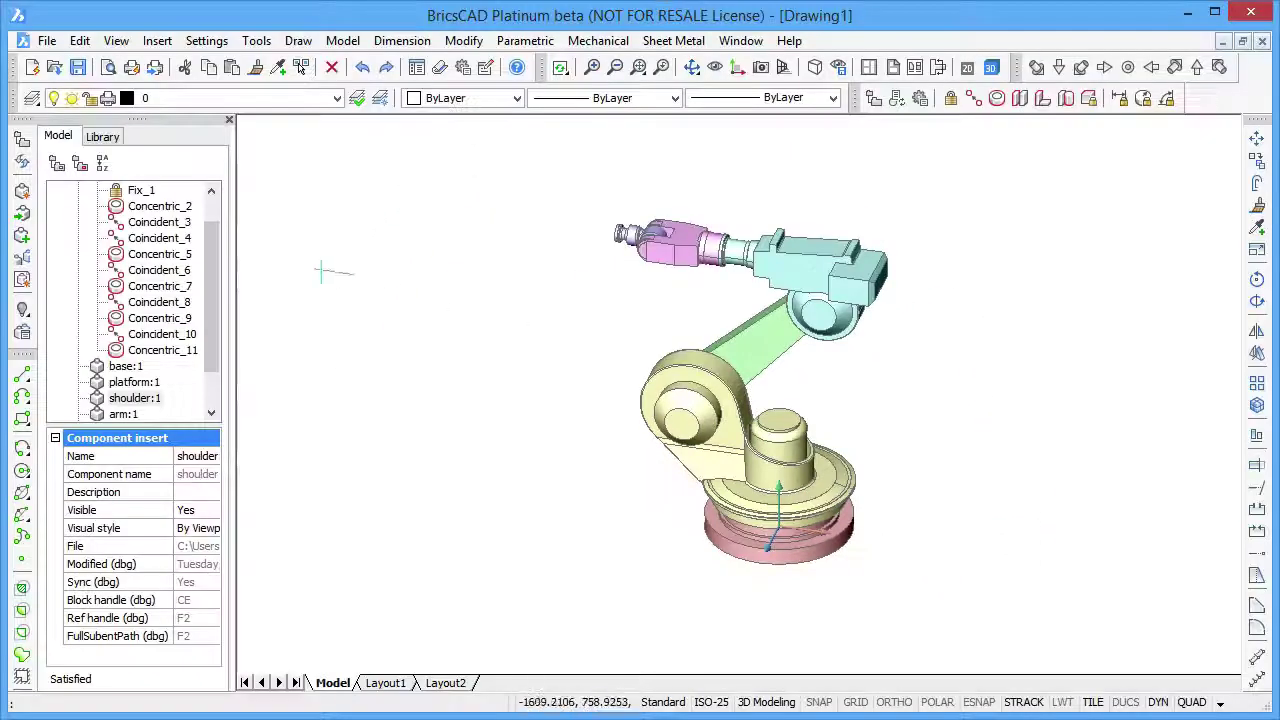
Insert the car_door component from the robot folder into the assembly
left_click(24, 215)
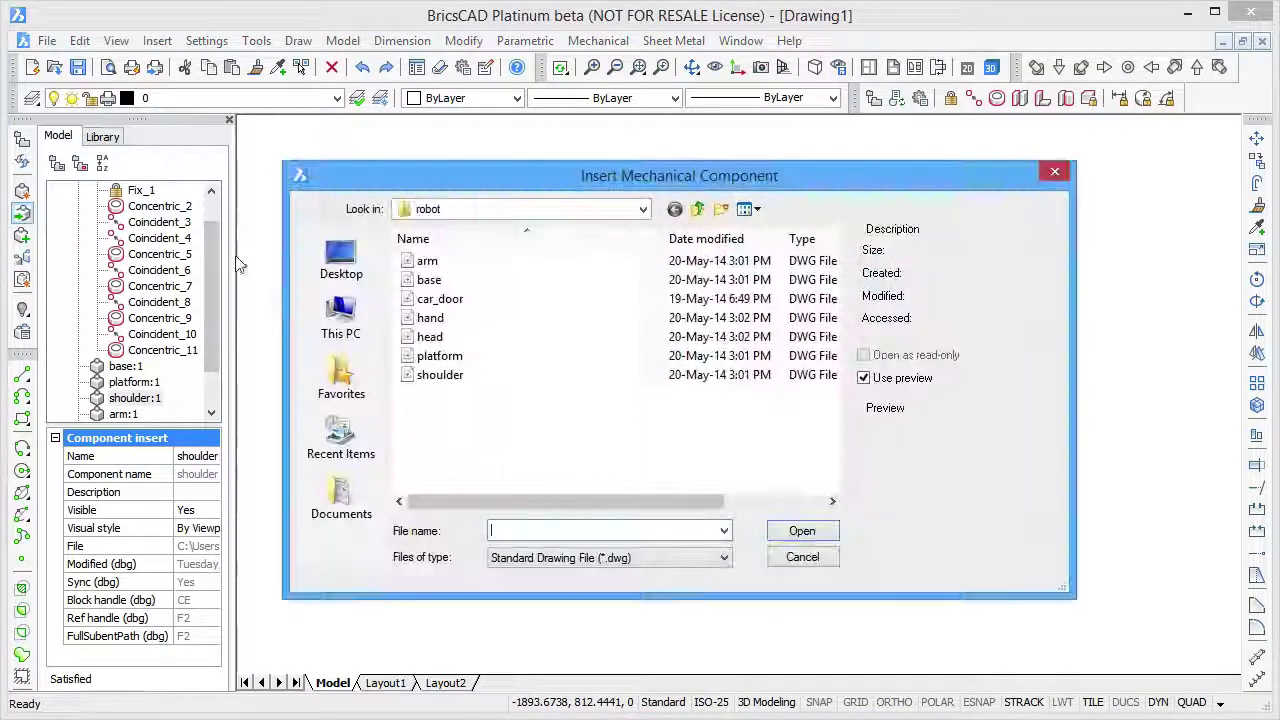
left_click(437, 303)
left_click(797, 531)
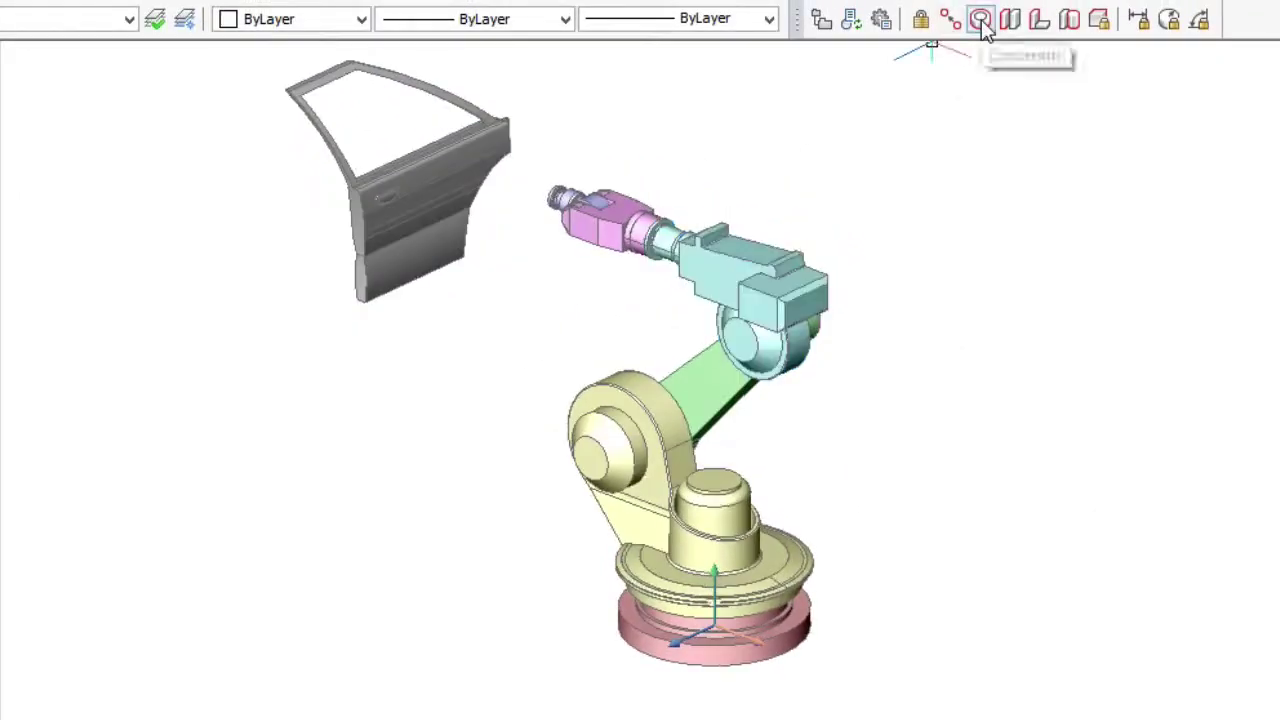
Apply a concentric constraint between the circular edge of the head's end flange and the round hole in the car door
left_click(981, 21)
scroll(643, 111, "up", 6)
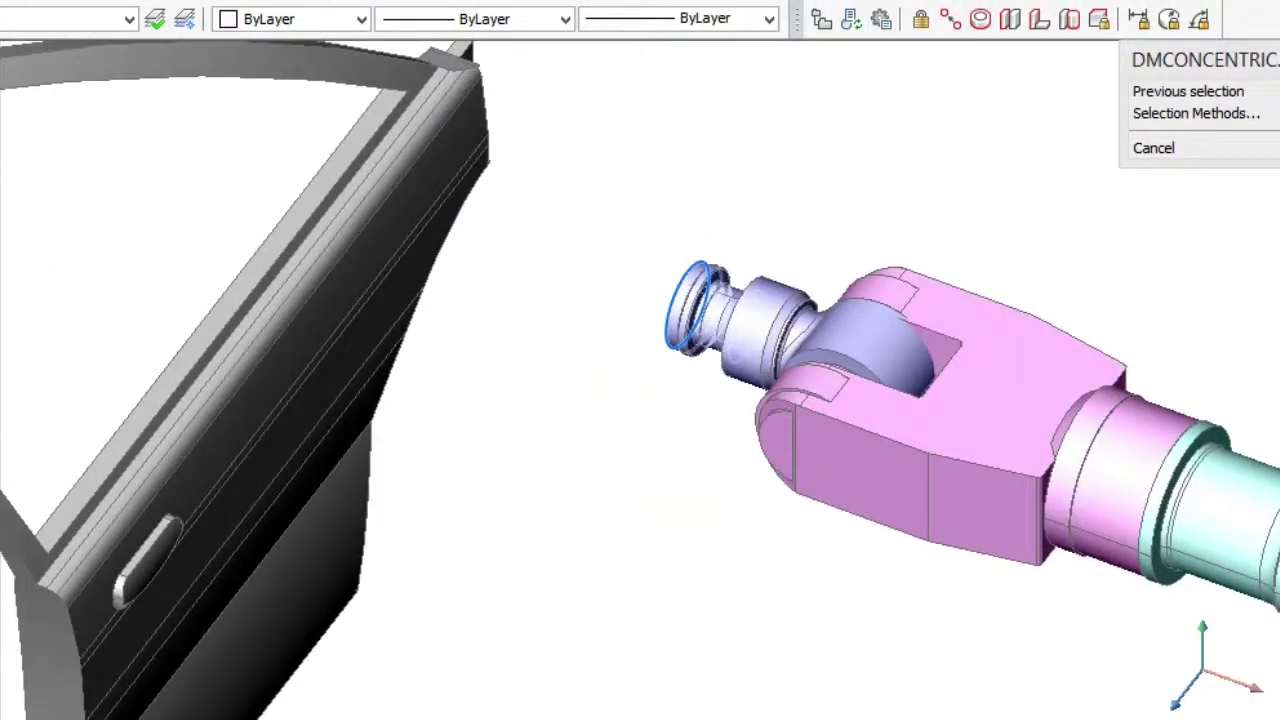
middle_click_drag(468, 301, 866, 486, "shift")
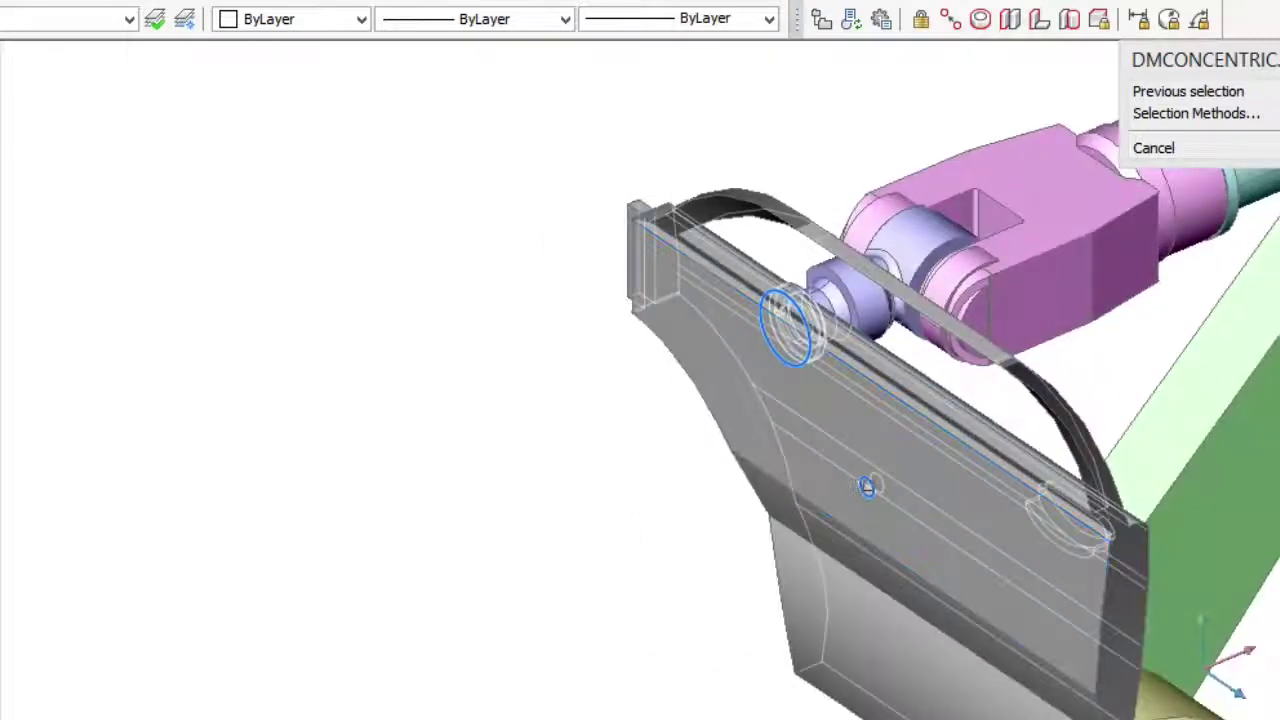
Apply a coincident constraint between the head's end flange face and the car door's flat panel face
left_click(921, 20)
left_click(780, 311)
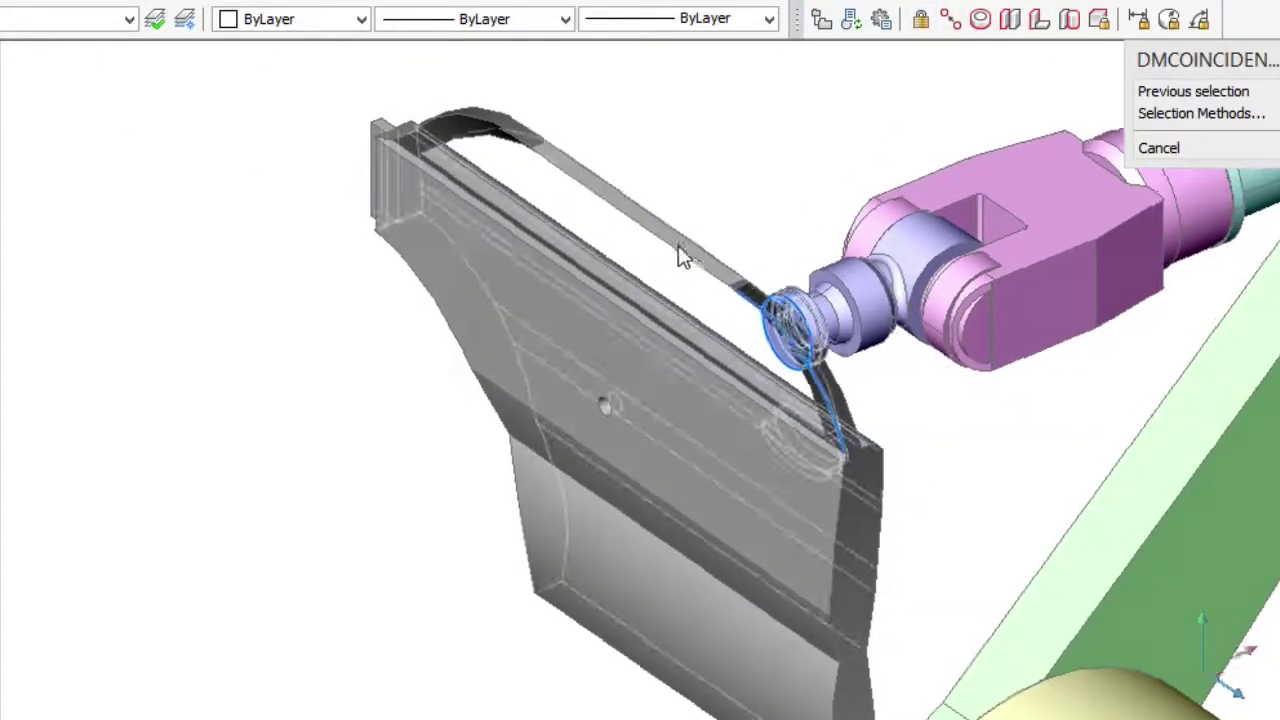
middle_click_drag(680, 254, 677, 409, "shift")
left_click(677, 409)
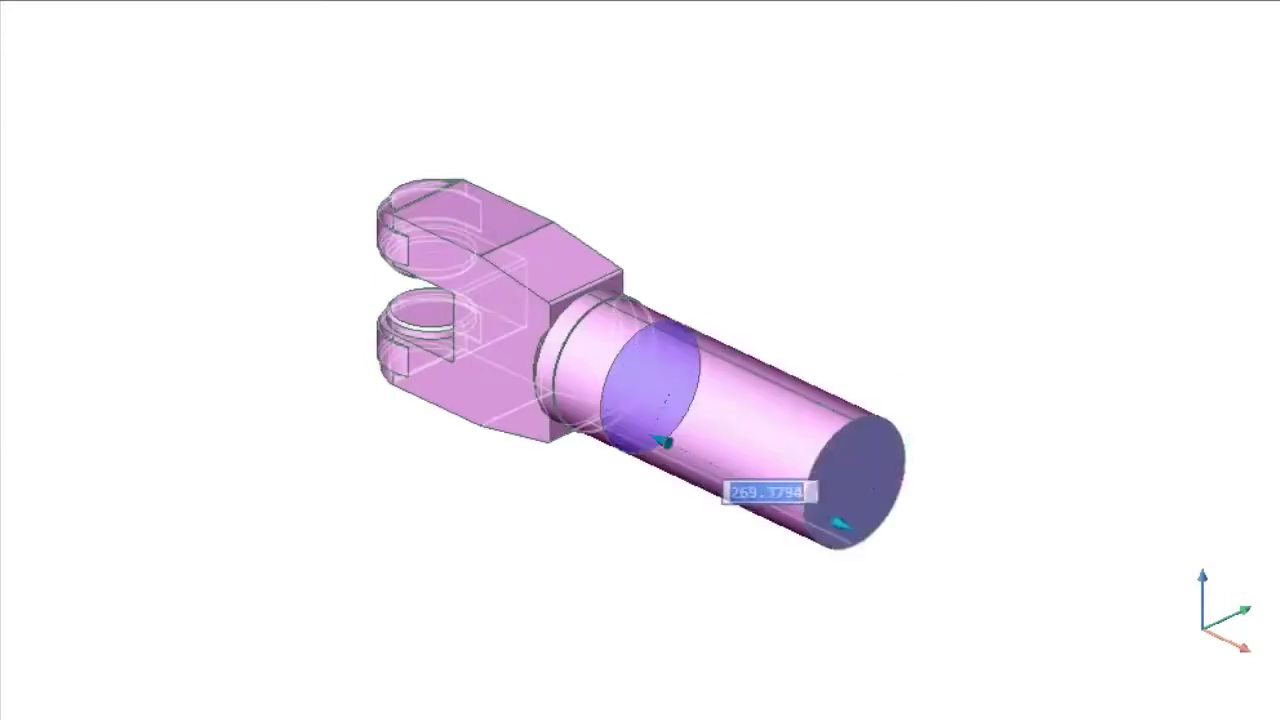
Extend the hand's cylindrical shaft by pulling its flat round end face out by 300
type("300")
key("Return")
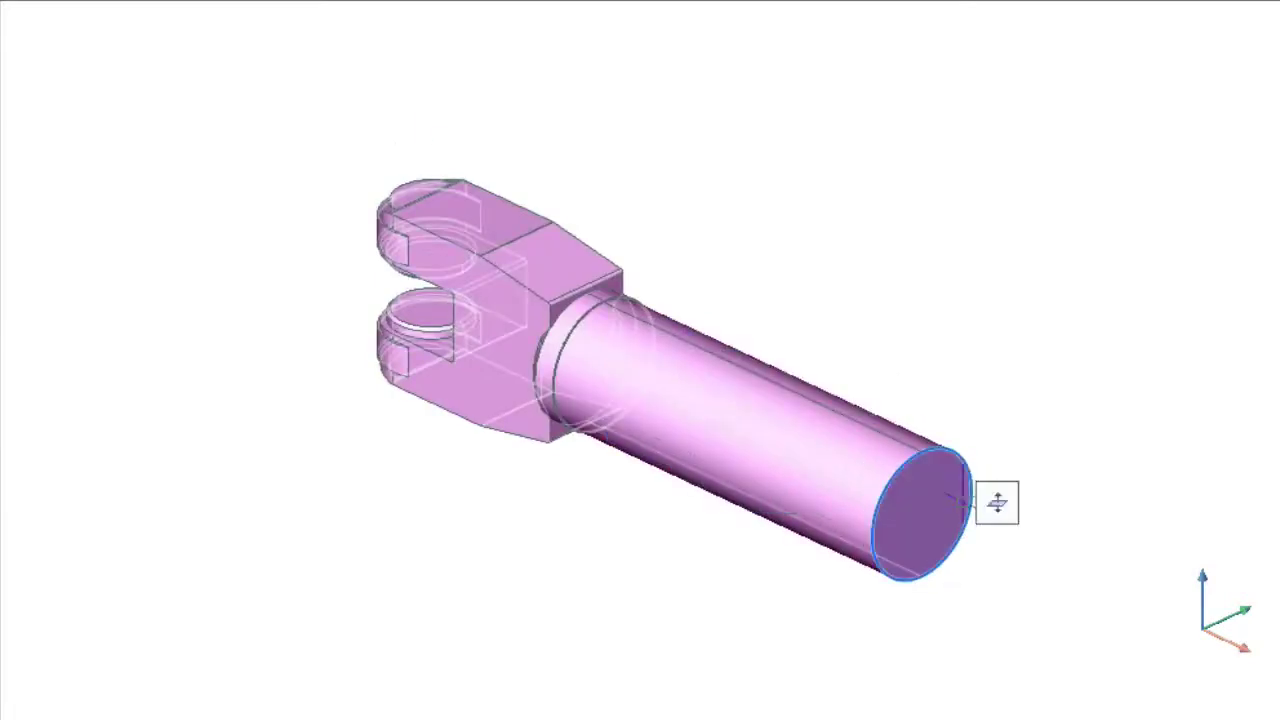